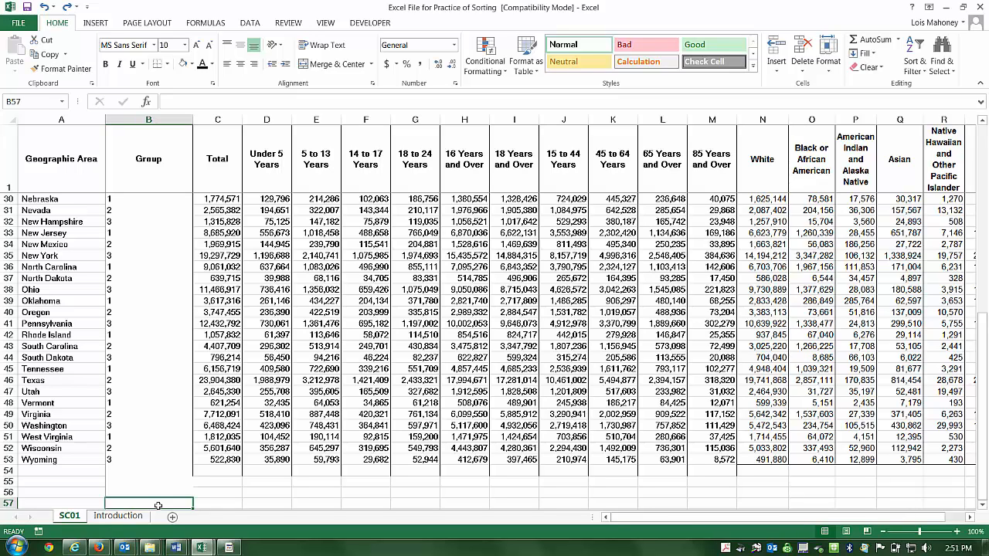
Start a Greater Than highlight rule on the Under 5 Years column with a threshold of 1000000
{"action": "key", "text": "Page_Up"}
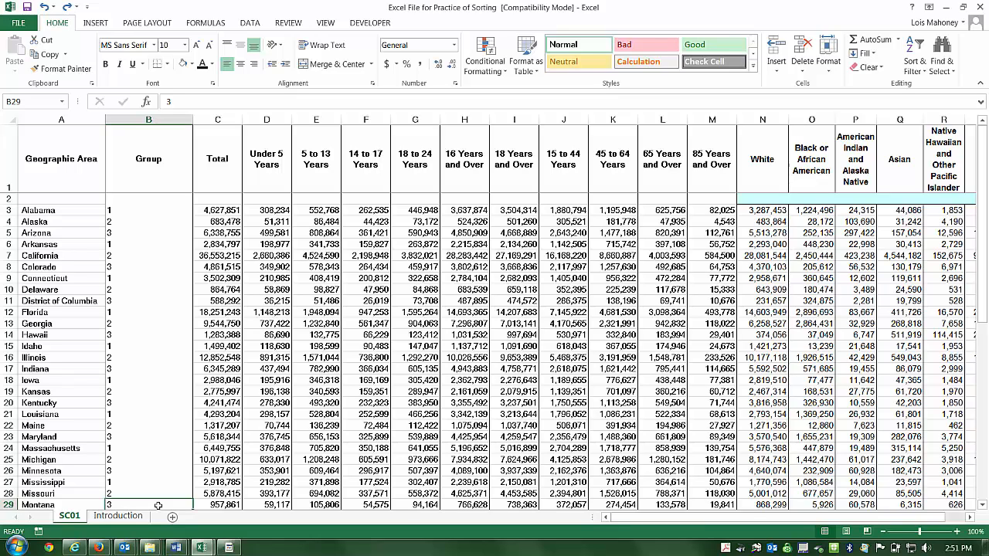
{"action": "left_click", "coordinate": [265, 119]}
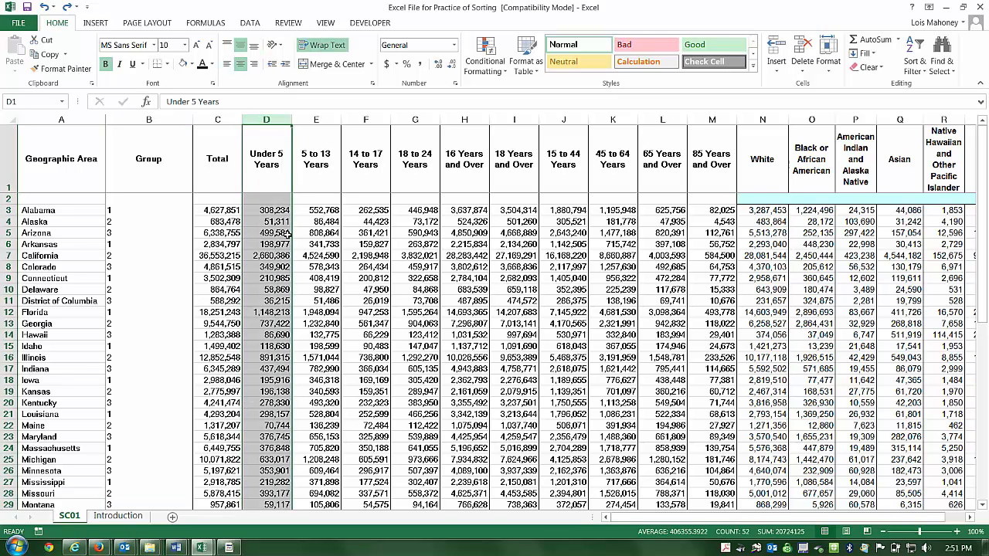
{"action": "left_click", "coordinate": [487, 64]}
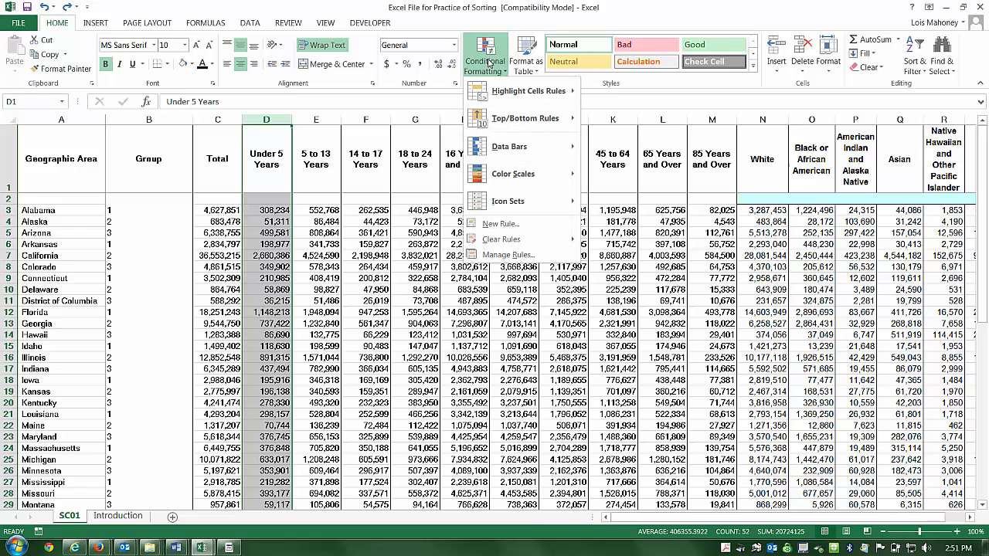
{"action": "mouse_move", "coordinate": [504, 92]}
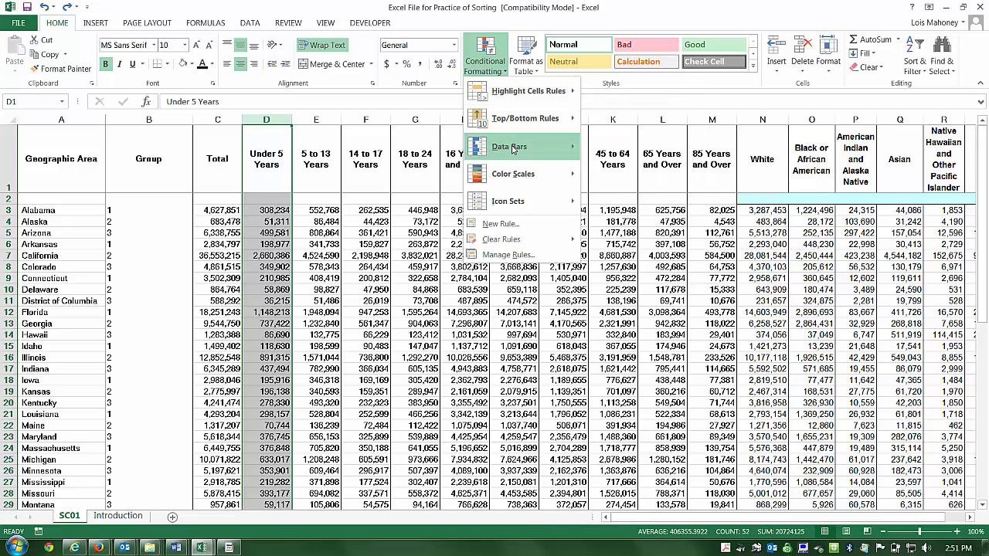
{"action": "mouse_move", "coordinate": [515, 180]}
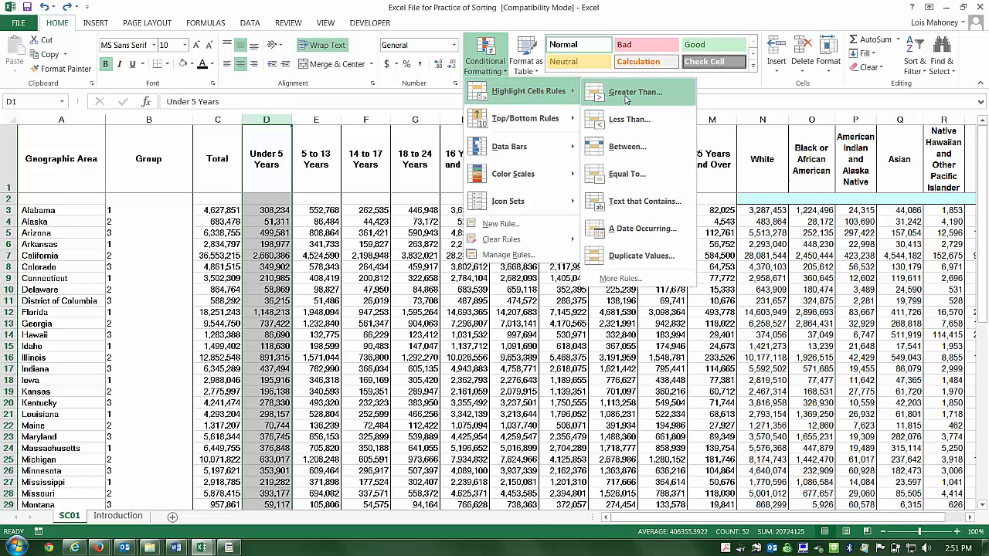
{"action": "left_click", "coordinate": [626, 96]}
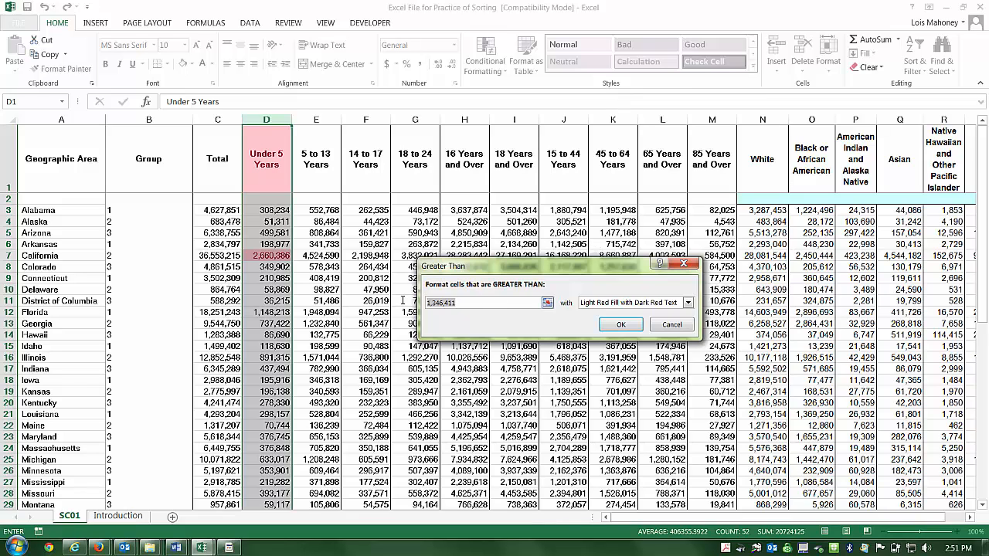
{"action": "type", "text": "1000"}
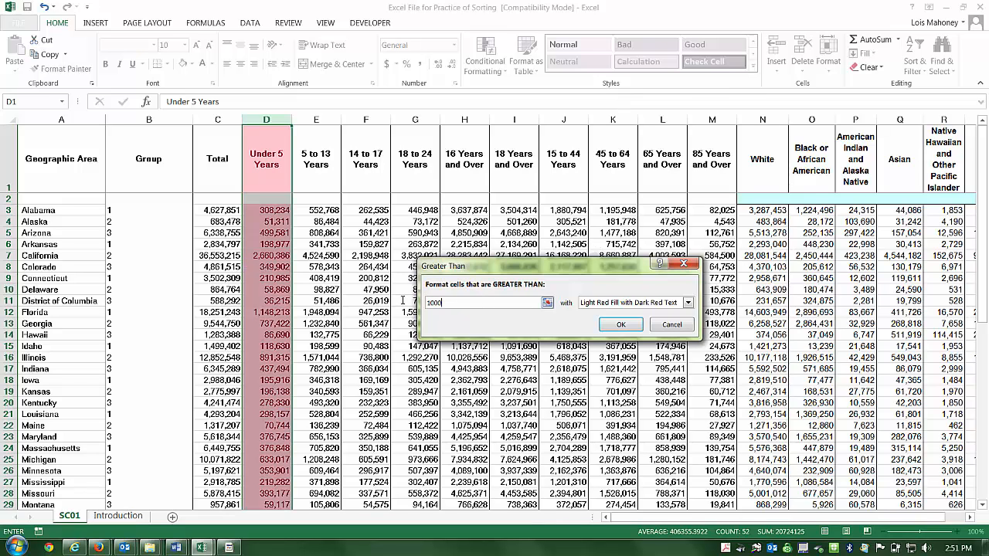
{"action": "type", "text": "000"}
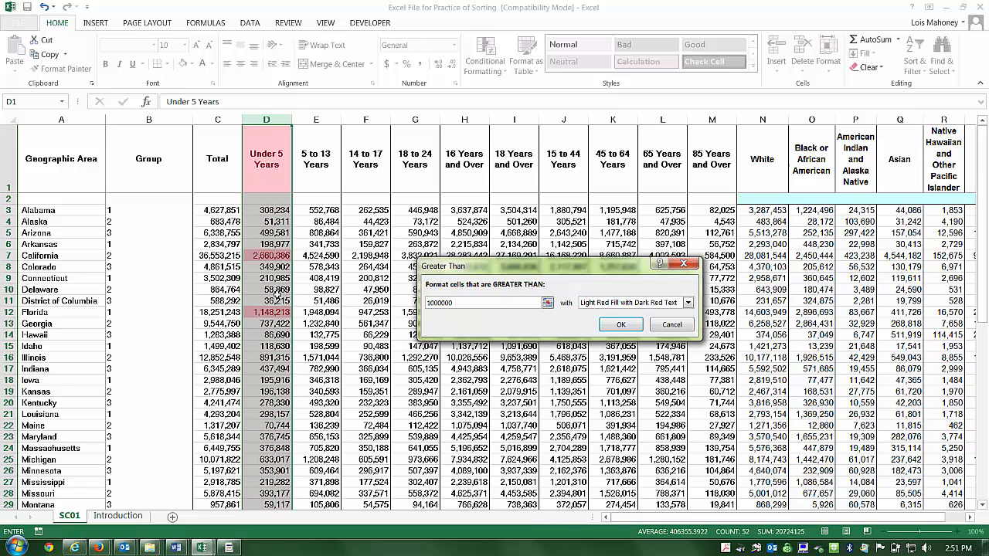
Try Yellow Fill with Dark Yellow Text, Green Fill with Dark Green Text, and Light Red Fill as the rule's format
{"action": "left_click", "coordinate": [687, 304]}
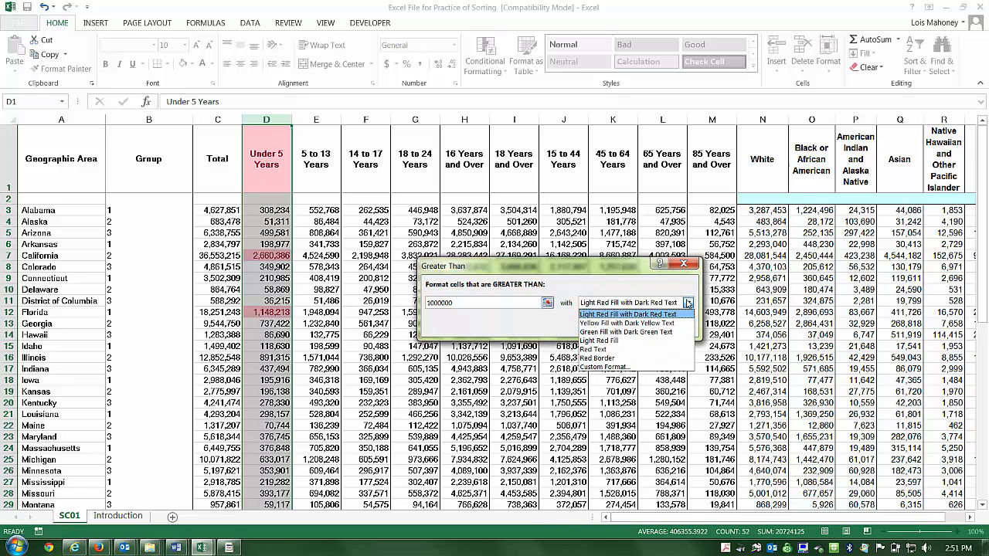
{"action": "left_click", "coordinate": [640, 324]}
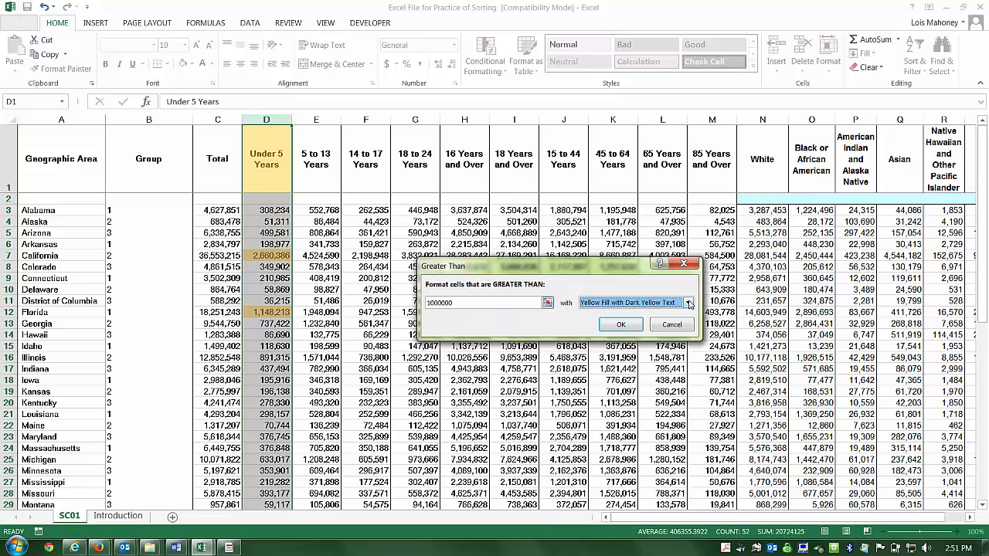
{"action": "left_click", "coordinate": [687, 303]}
{"action": "left_click", "coordinate": [633, 335]}
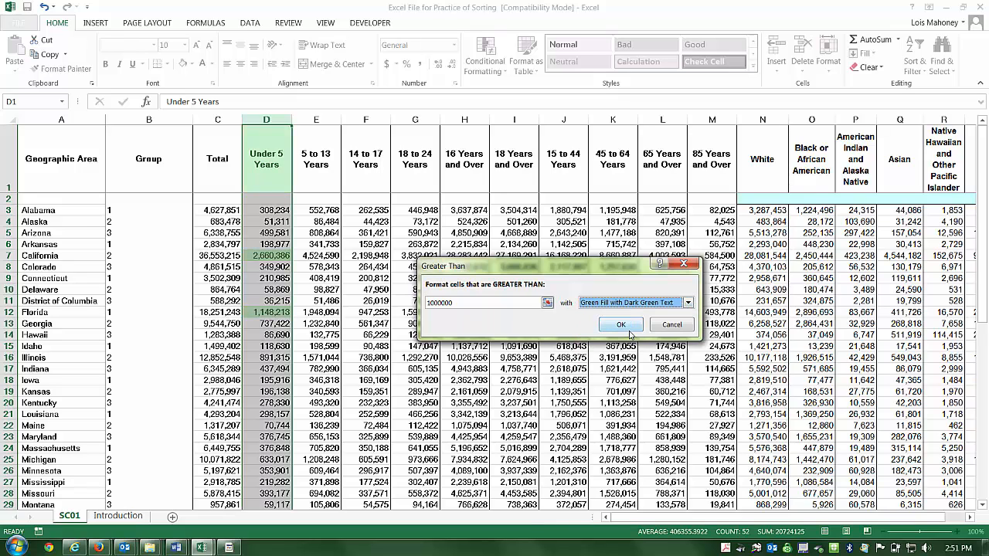
{"action": "left_click", "coordinate": [687, 302]}
{"action": "left_click", "coordinate": [615, 345]}
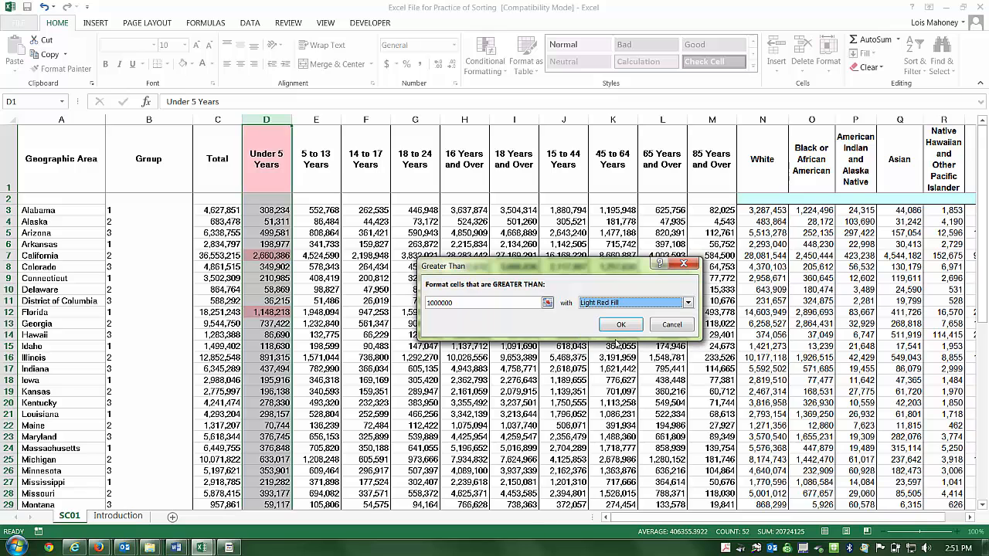
Give the Greater Than rule a custom format with a dotted pattern on a light orange background, and apply the rule
{"action": "left_click", "coordinate": [687, 303]}
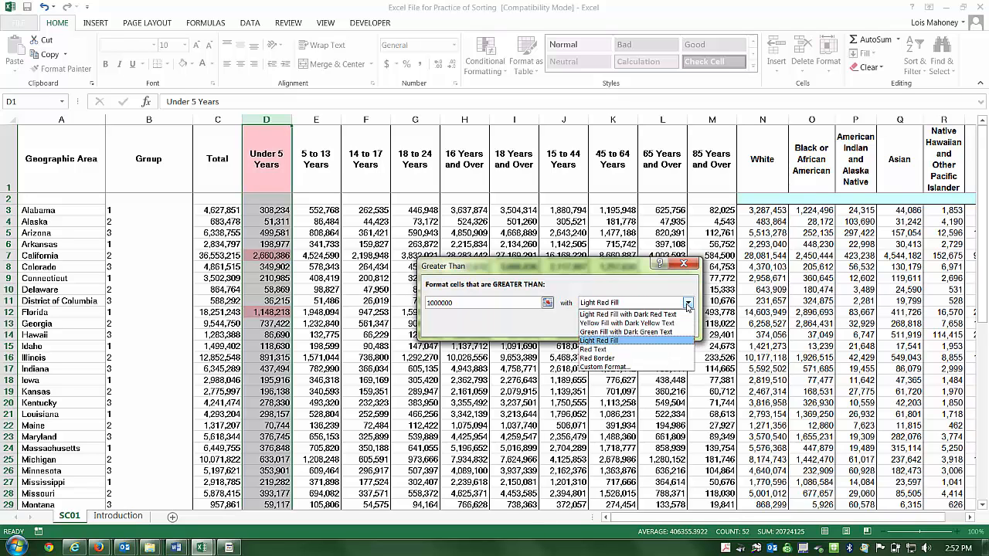
{"action": "left_click", "coordinate": [609, 367]}
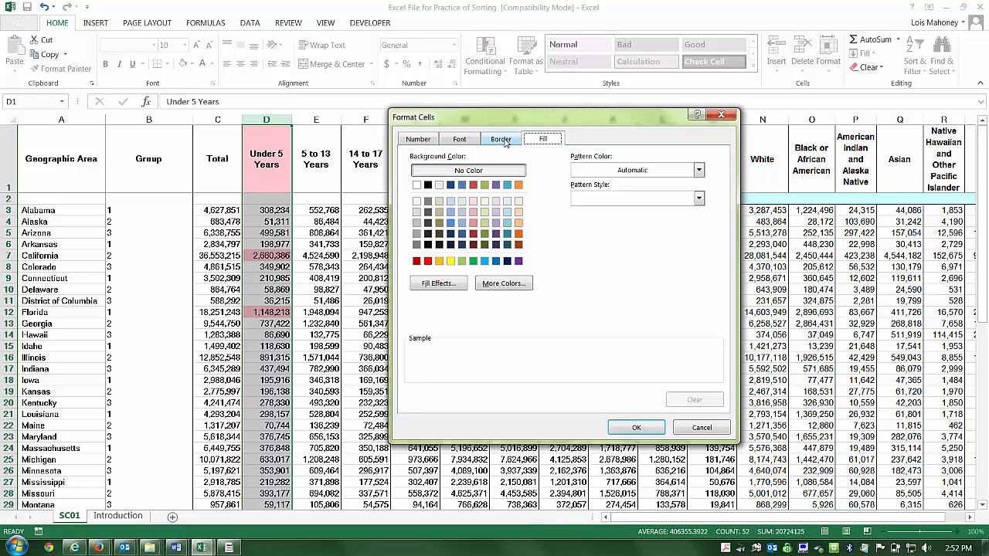
{"action": "left_click", "coordinate": [698, 199]}
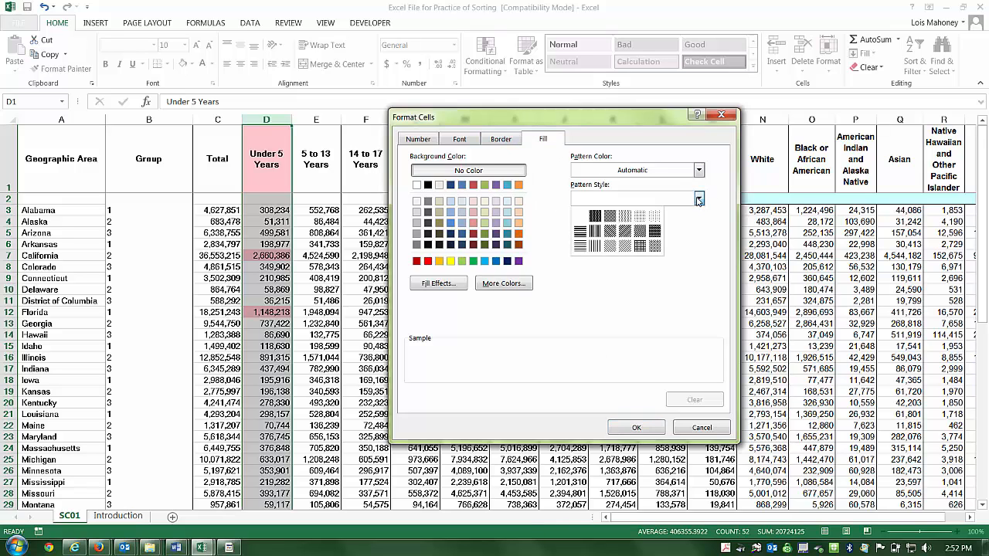
{"action": "left_click", "coordinate": [640, 217]}
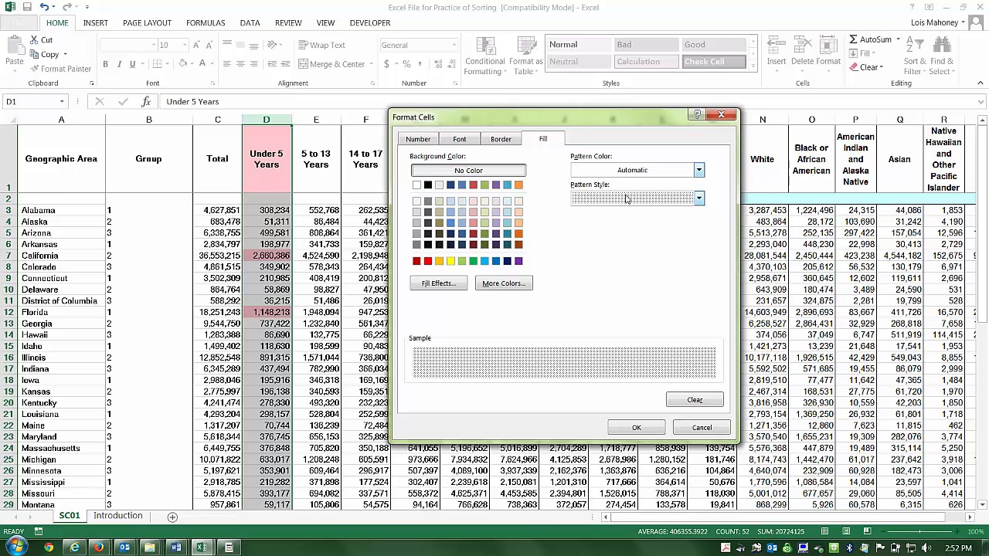
{"action": "left_click", "coordinate": [519, 222]}
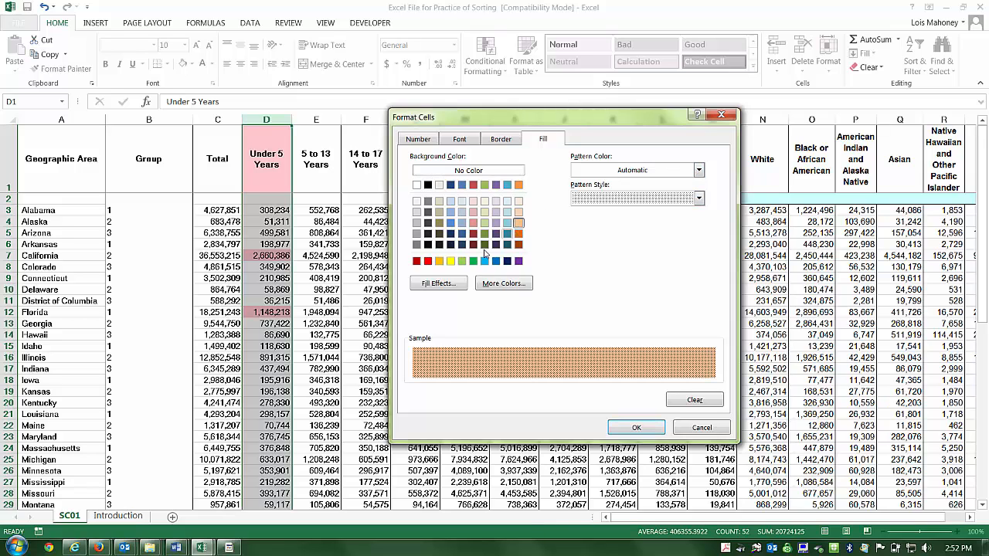
{"action": "left_click", "coordinate": [461, 141]}
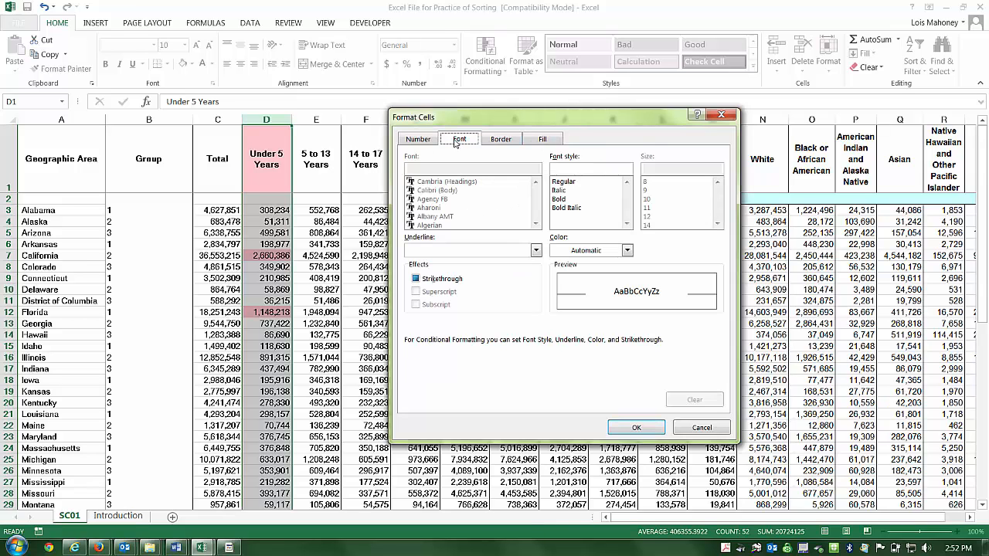
{"action": "left_click", "coordinate": [499, 143]}
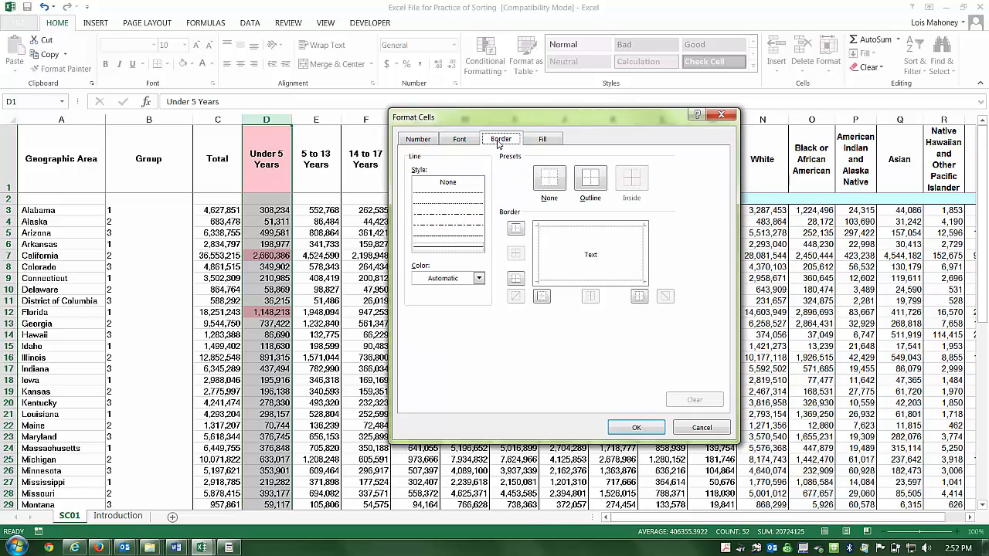
{"action": "left_click", "coordinate": [539, 140]}
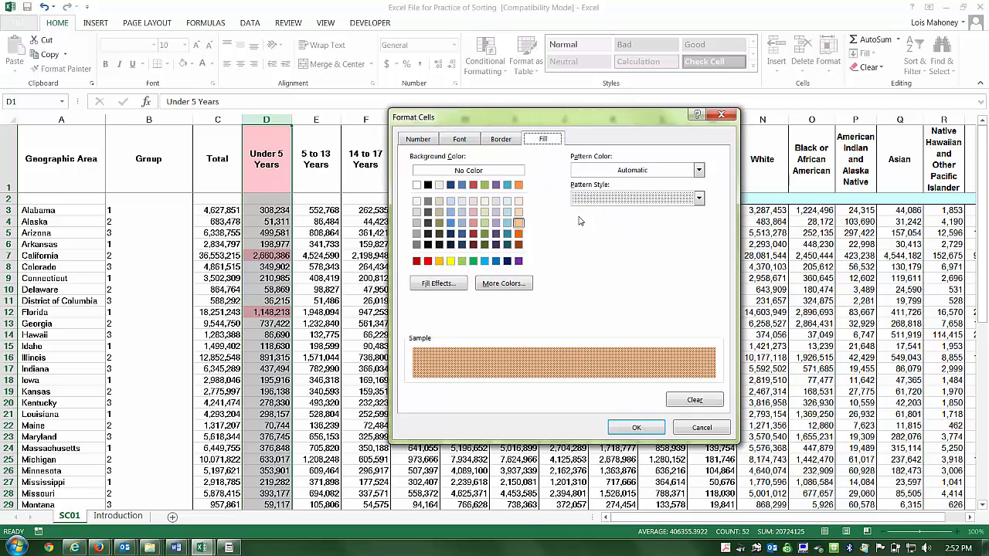
{"action": "left_click", "coordinate": [638, 428]}
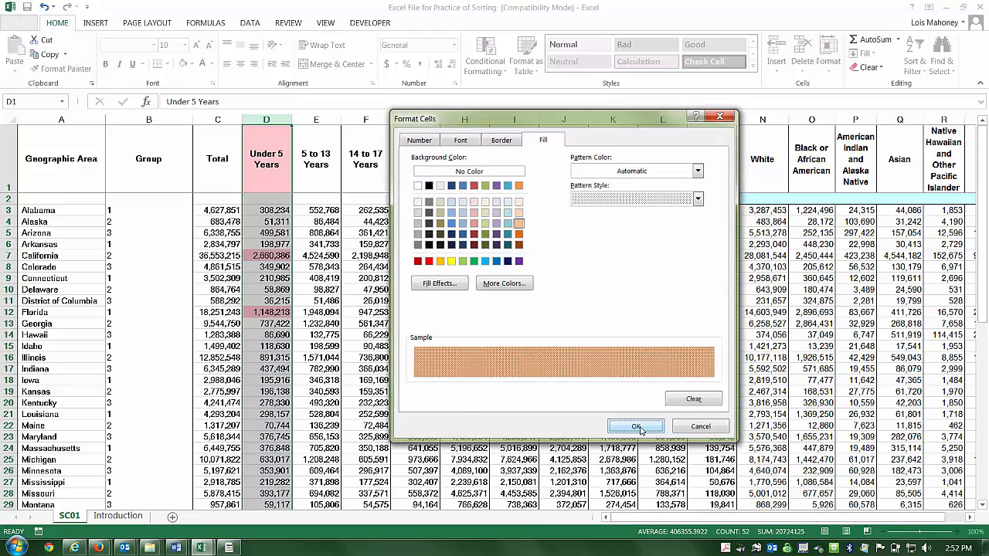
{"action": "left_click", "coordinate": [632, 324]}
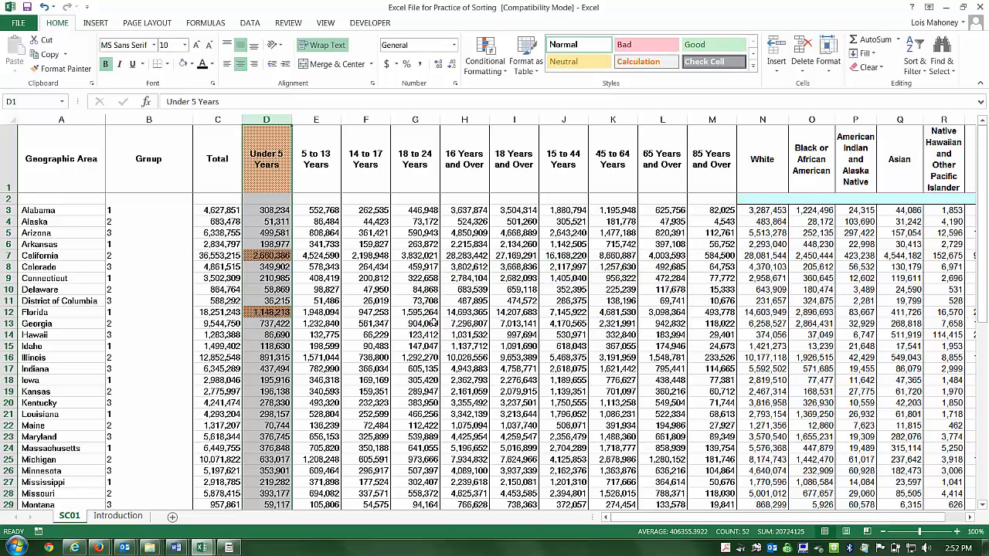
Test the highlight rule by setting Texas's Under 5 Years value to 90000, and undo that change
{"action": "left_click", "coordinate": [405, 311]}
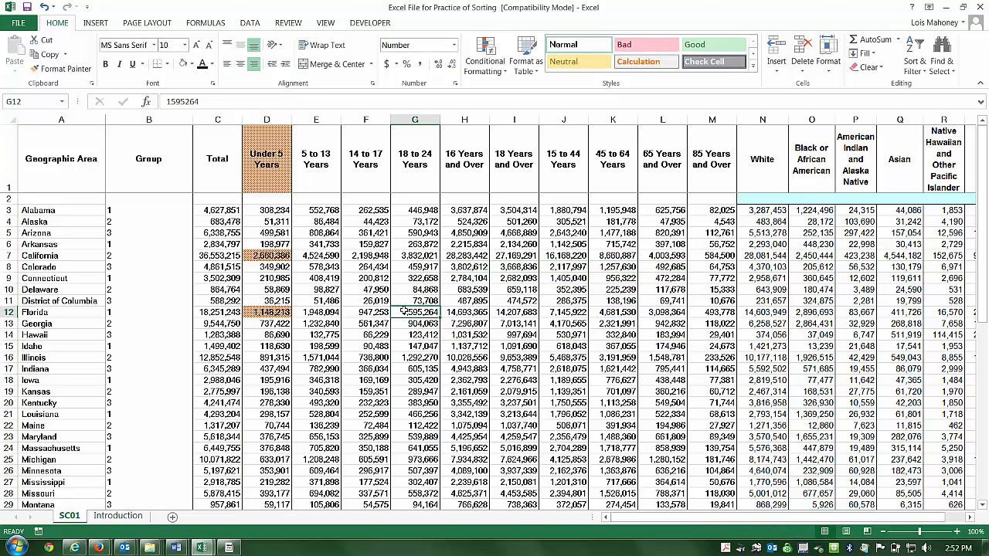
{"action": "left_click", "coordinate": [277, 310]}
{"action": "key", "text": "Page_Down"}
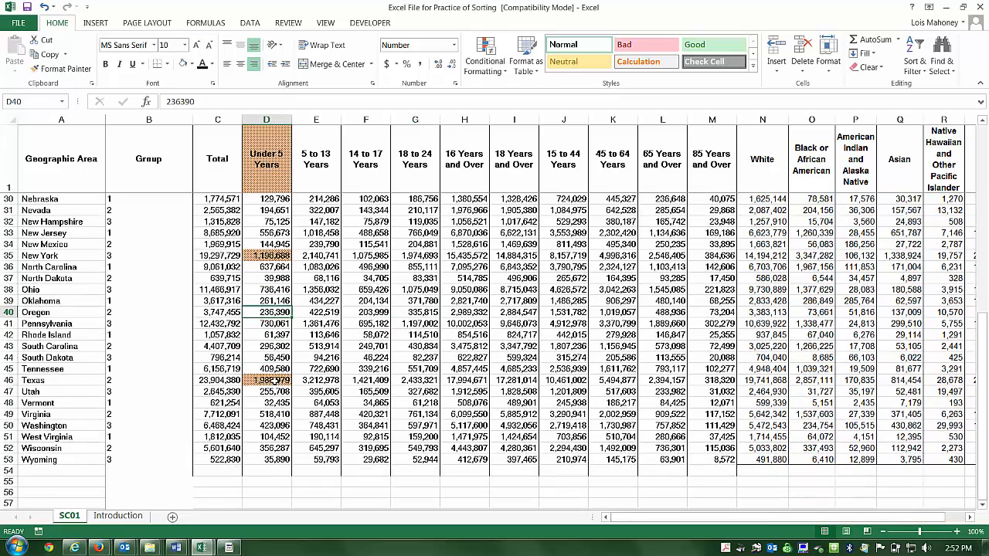
{"action": "left_click", "coordinate": [272, 381]}
{"action": "type", "text": "90000"}
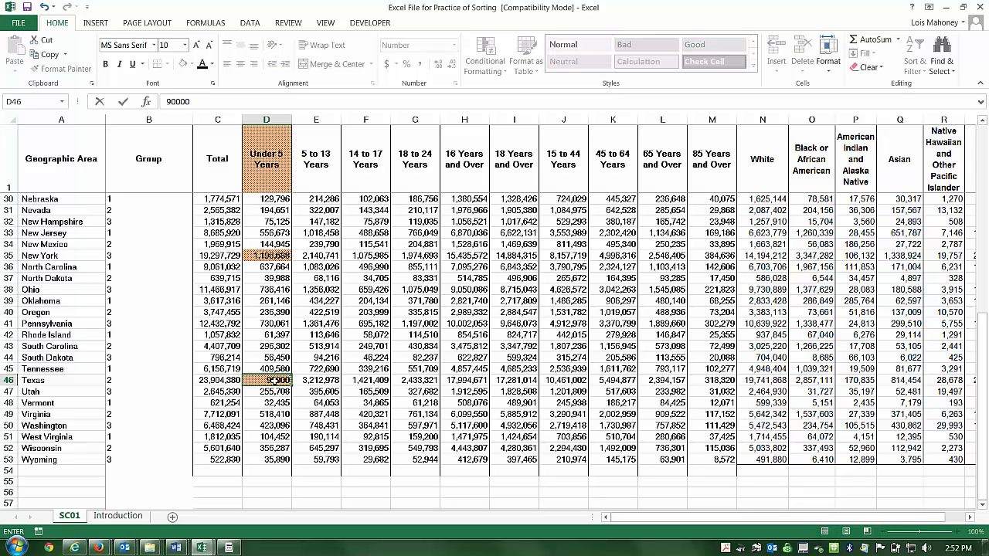
{"action": "key", "text": "Return"}
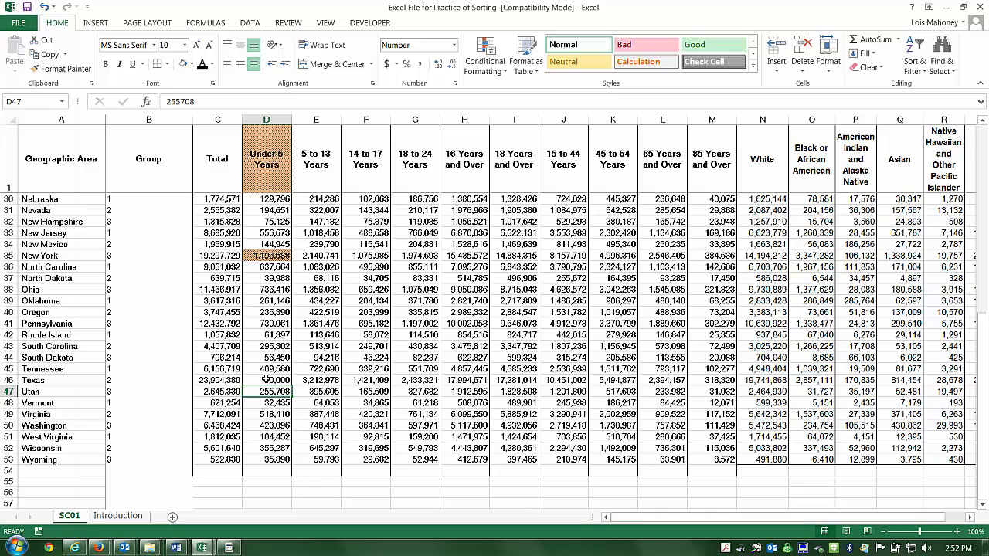
{"action": "left_click", "coordinate": [266, 379]}
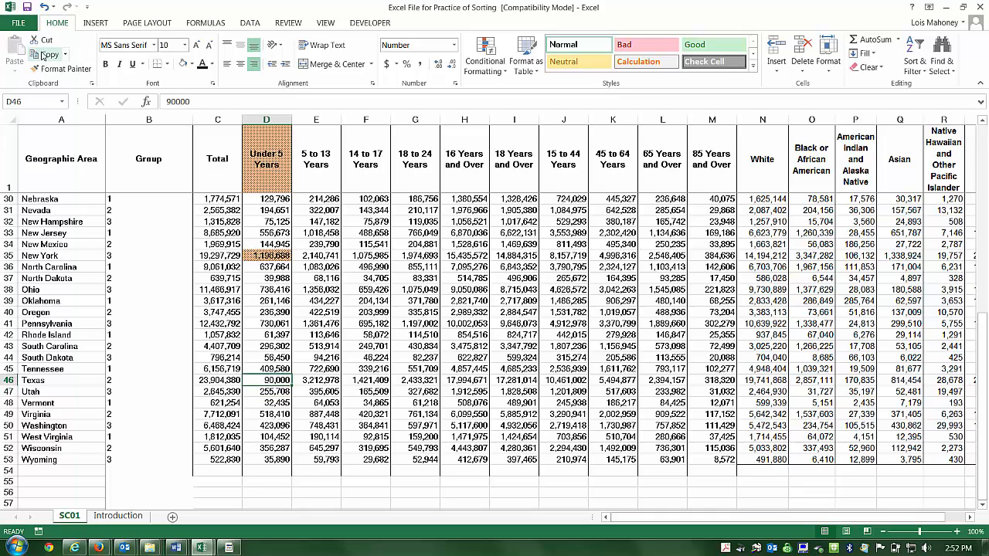
{"action": "left_click", "coordinate": [44, 7]}
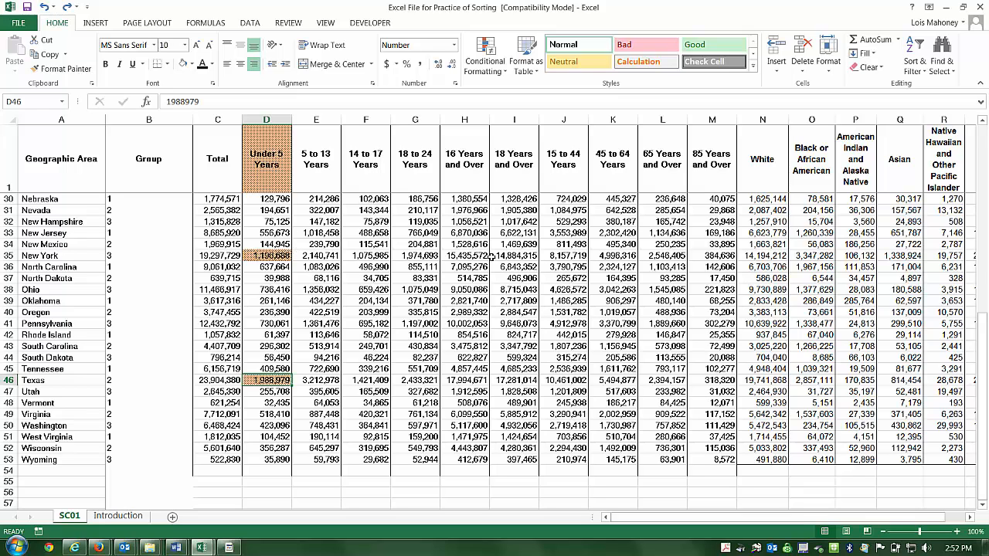
Highlight the top 10 items in the 5 to 13 Years column with Light Red Fill with Dark Red Text
{"action": "left_click_drag", "start_coordinate": [983, 333], "coordinate": [985, 127]}
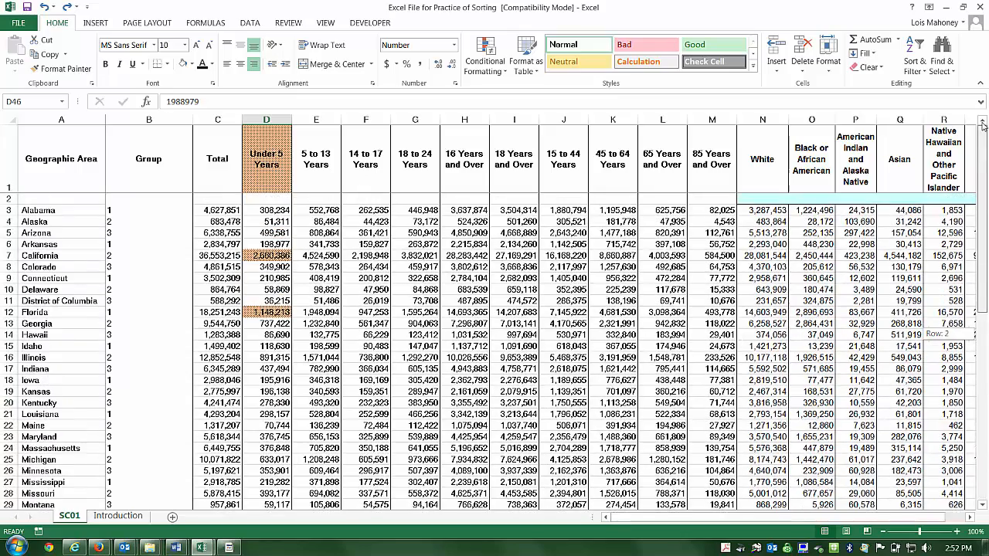
{"action": "left_click", "coordinate": [317, 120]}
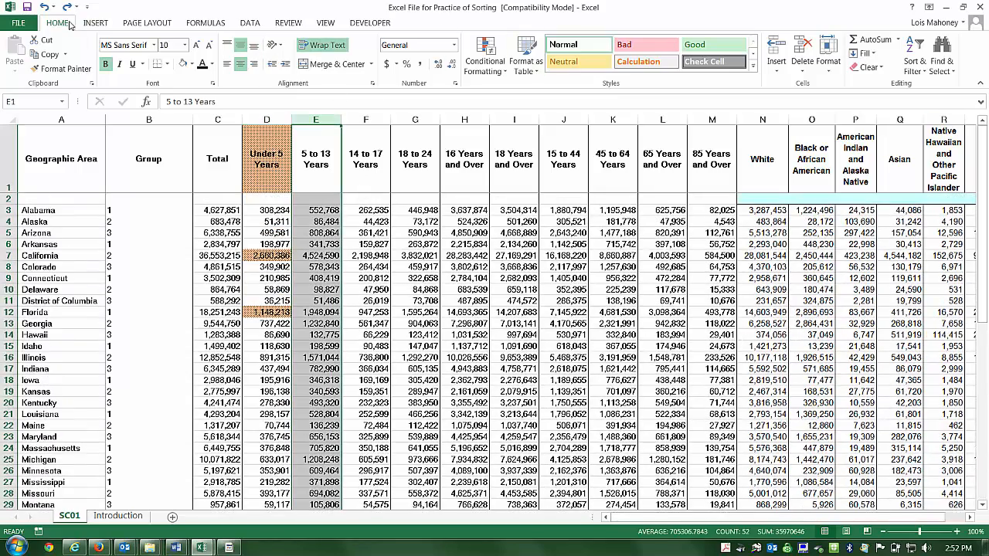
{"action": "left_click", "coordinate": [482, 70]}
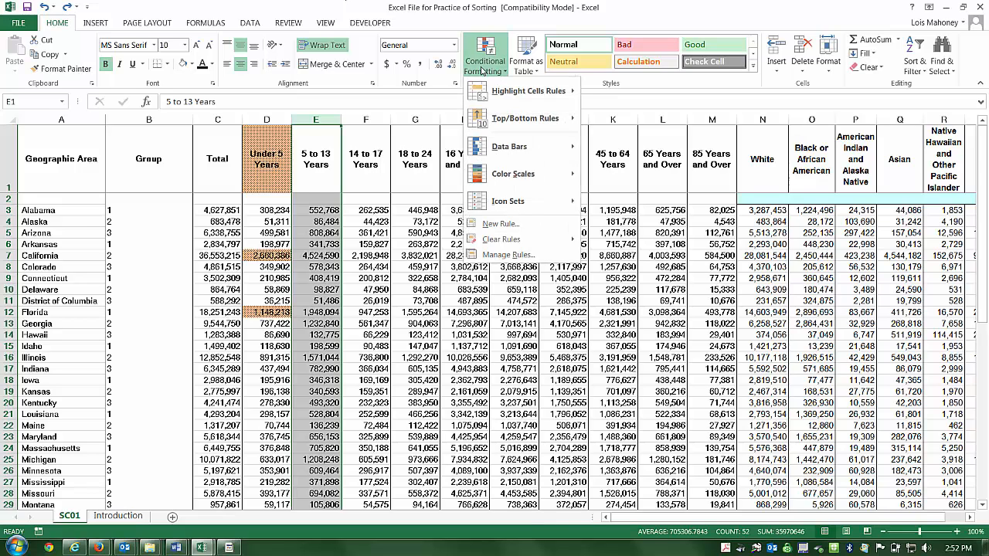
{"action": "mouse_move", "coordinate": [502, 121]}
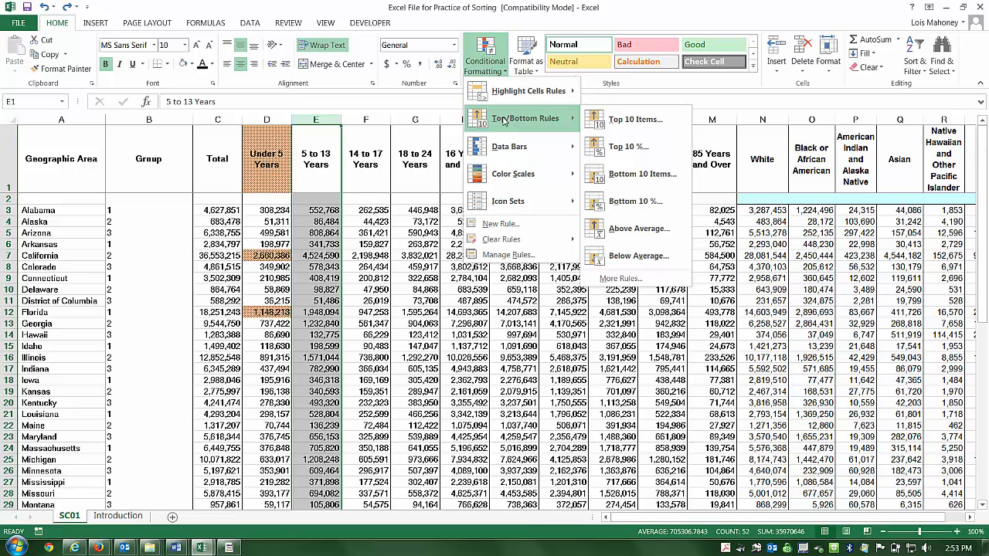
{"action": "left_click", "coordinate": [619, 121]}
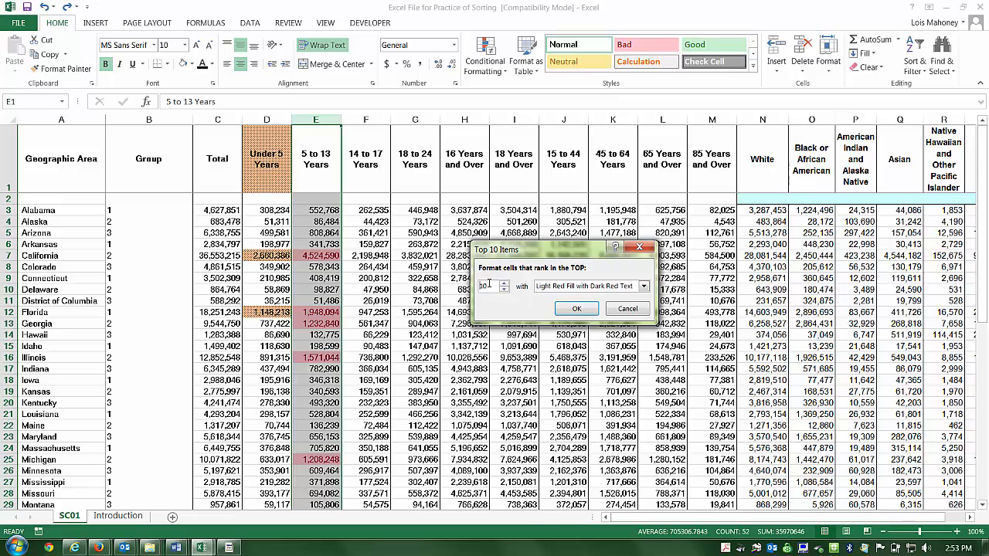
{"action": "left_click", "coordinate": [575, 310]}
{"action": "left_click", "coordinate": [424, 287]}
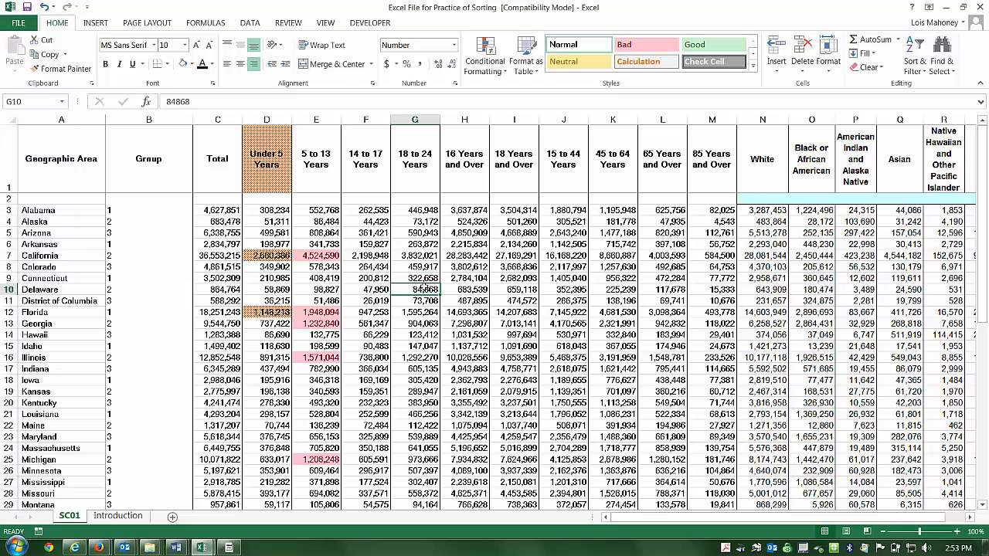
{"action": "key", "text": "Page_Down"}
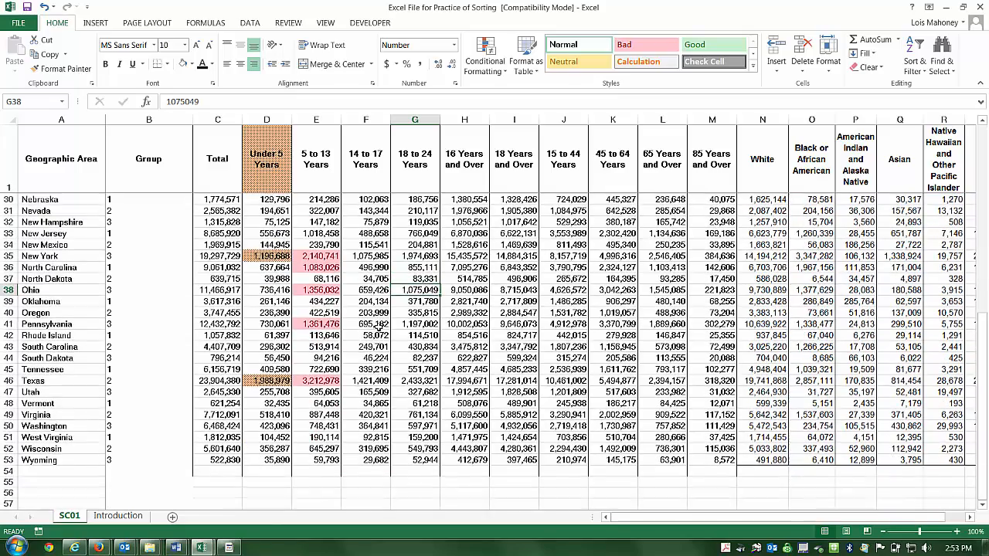
Count the 14 to 17 Years values in cell F55 with a COUNT formula over F3:F53
{"action": "left_click", "coordinate": [363, 482]}
{"action": "type", "text": "=count("}
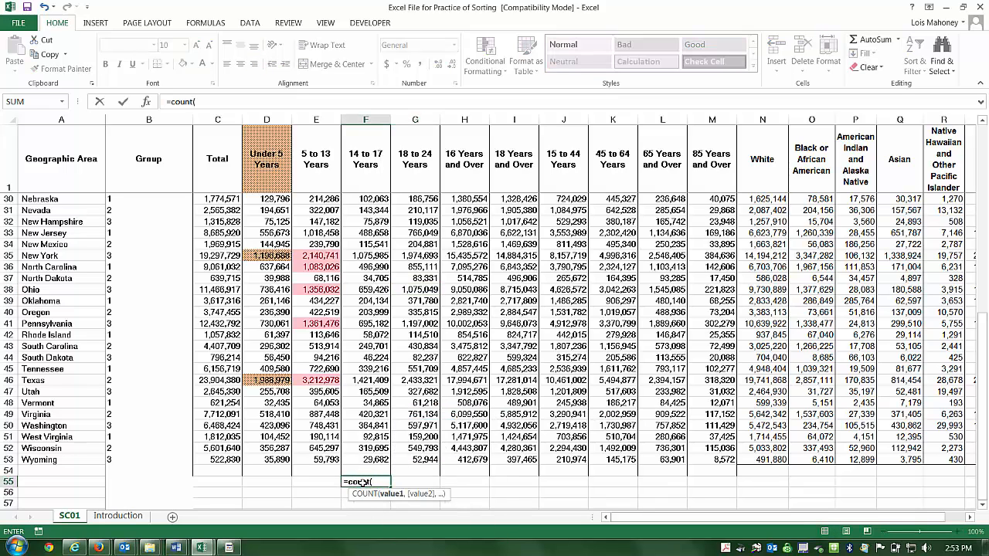
{"action": "left_click_drag", "start_coordinate": [365, 460], "coordinate": [371, 210]}
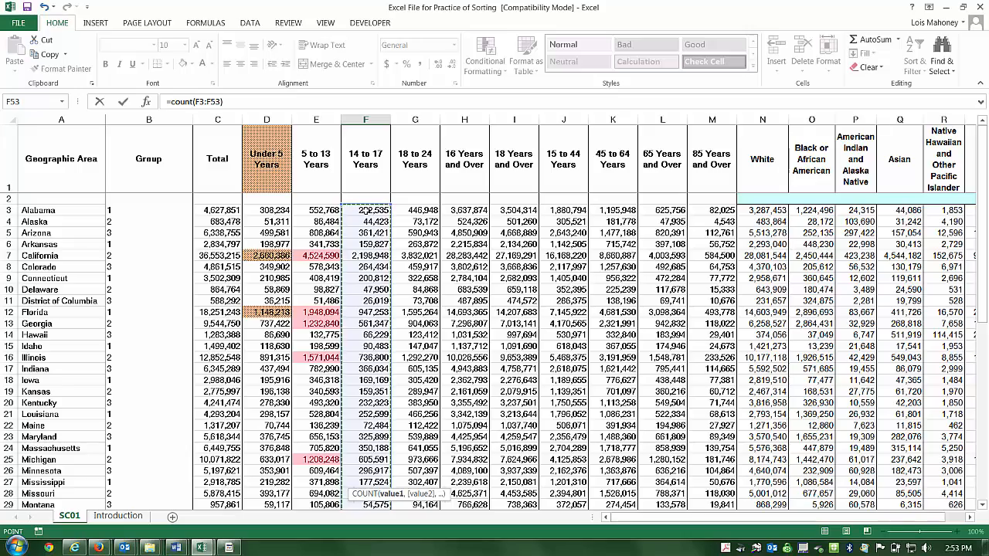
{"action": "key", "text": "Return"}
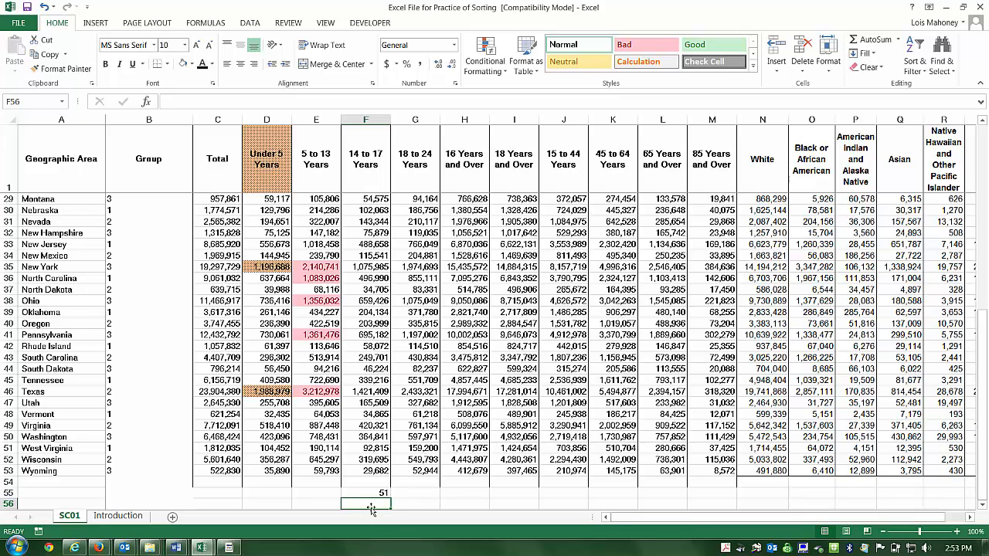
Count the 14 to 17 Years values of at most 300000 in cell F56 with =COUNTIF(F4:F53,"<=300000")
{"action": "type", "text": "="}
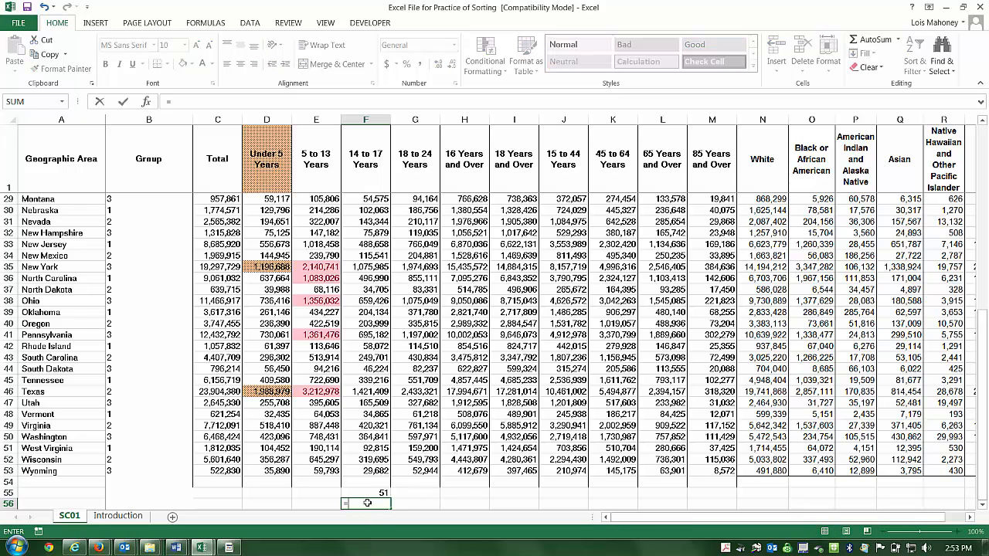
{"action": "type", "text": "counif"}
{"action": "key", "text": "BackSpace"}
{"action": "key", "text": "BackSpace"}
{"action": "key", "text": "BackSpace"}
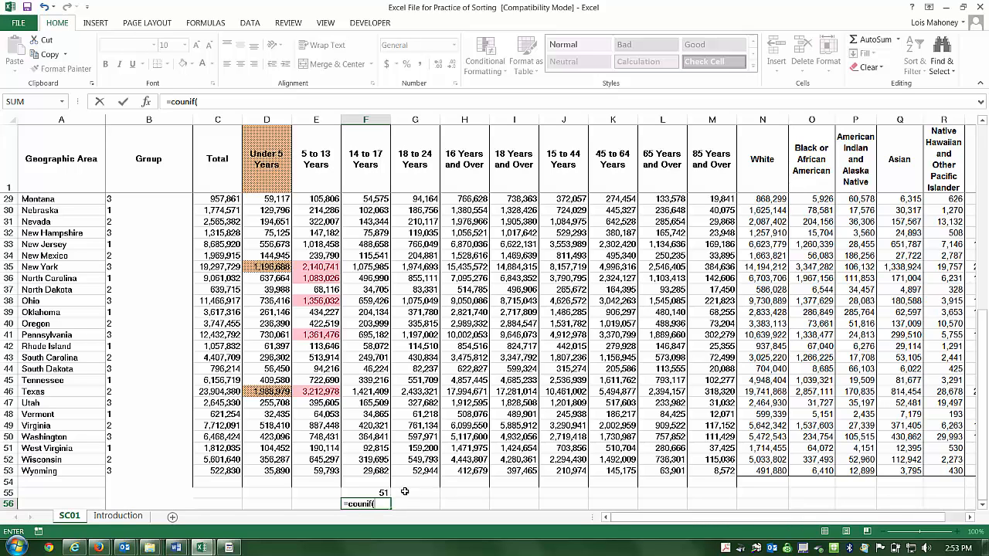
{"action": "type", "text": "tif("}
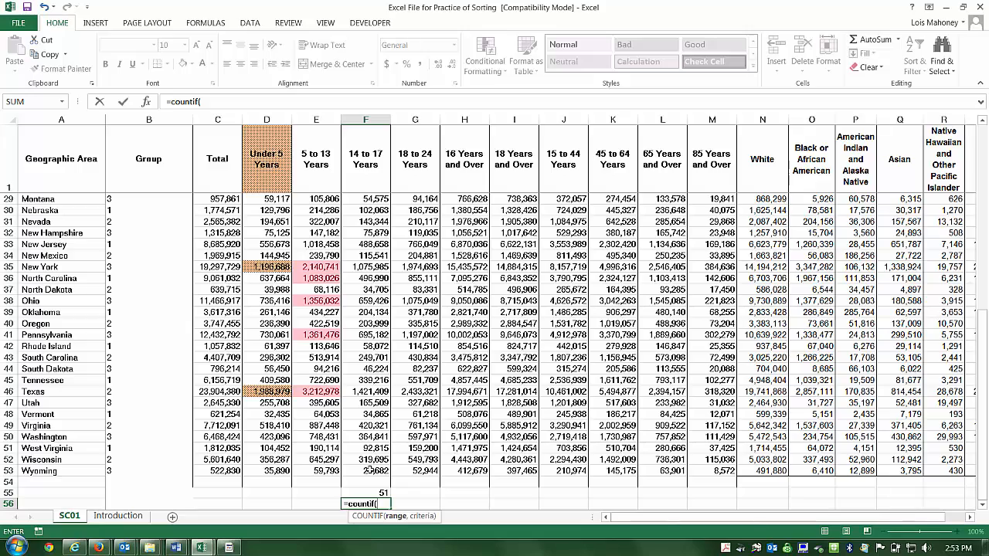
{"action": "left_click_drag", "start_coordinate": [371, 470], "coordinate": [357, 217]}
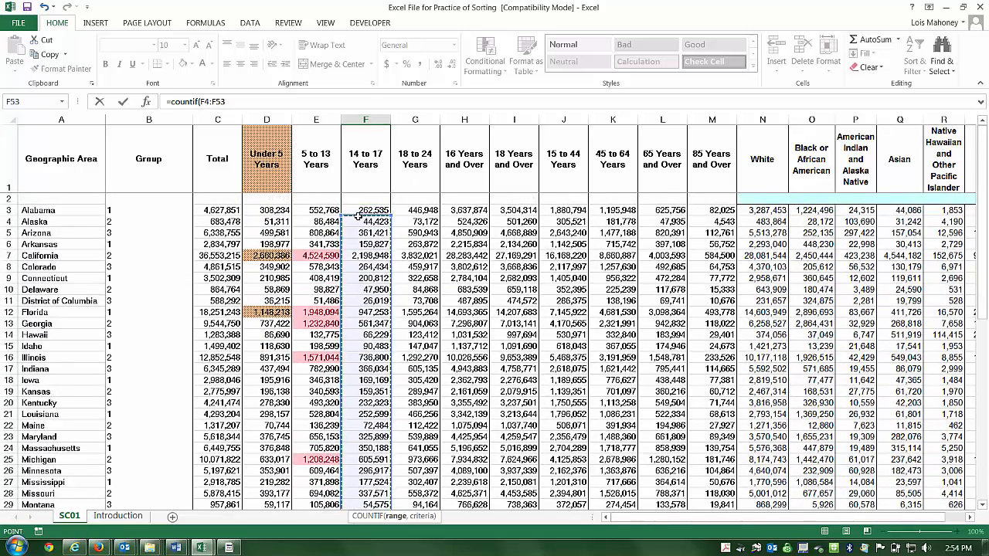
{"action": "type", "text": ",\"<=300000"}
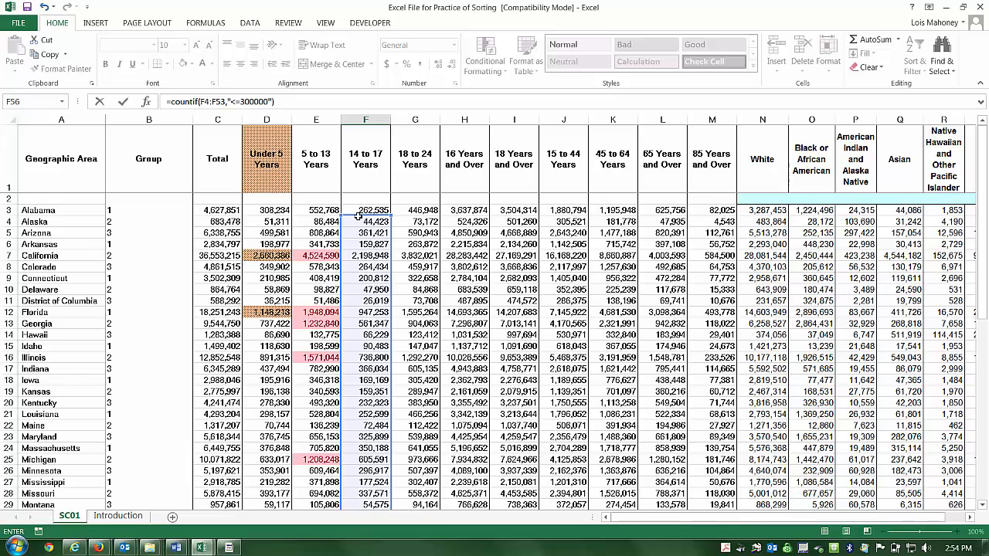
{"action": "key", "text": "Return"}
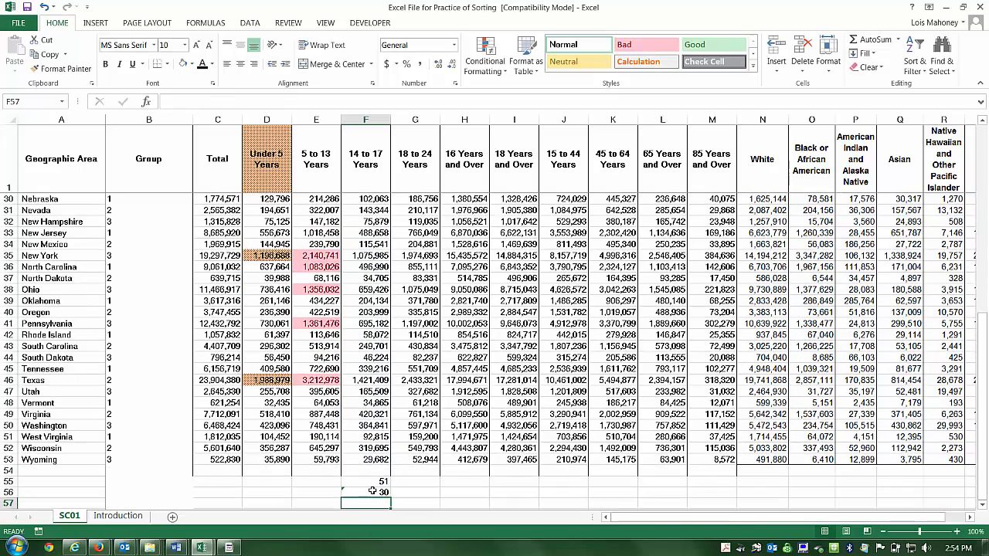
{"action": "left_click", "coordinate": [371, 491]}
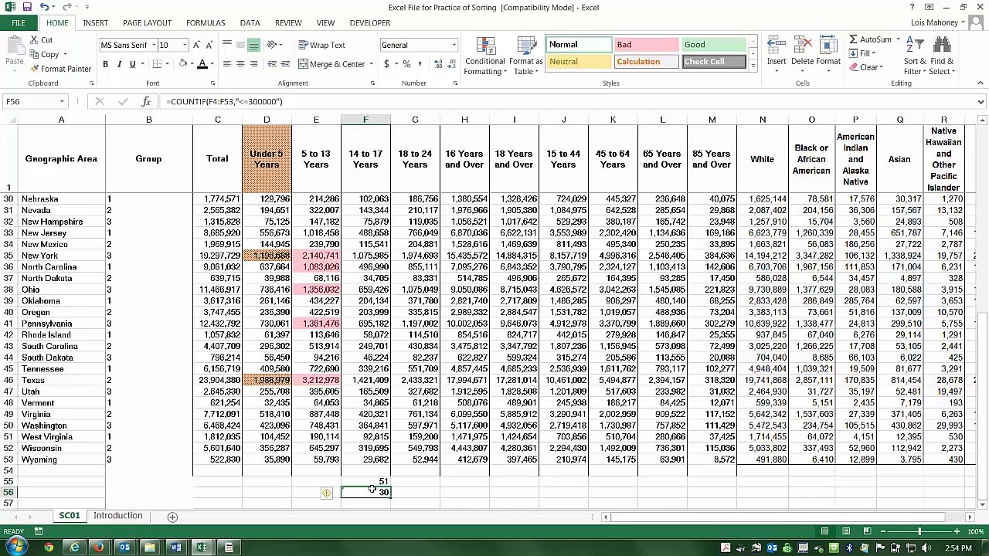
Total the 18 to 24 Years column in cell G55 with a SUM formula over G3:G53
{"action": "left_click", "coordinate": [417, 480]}
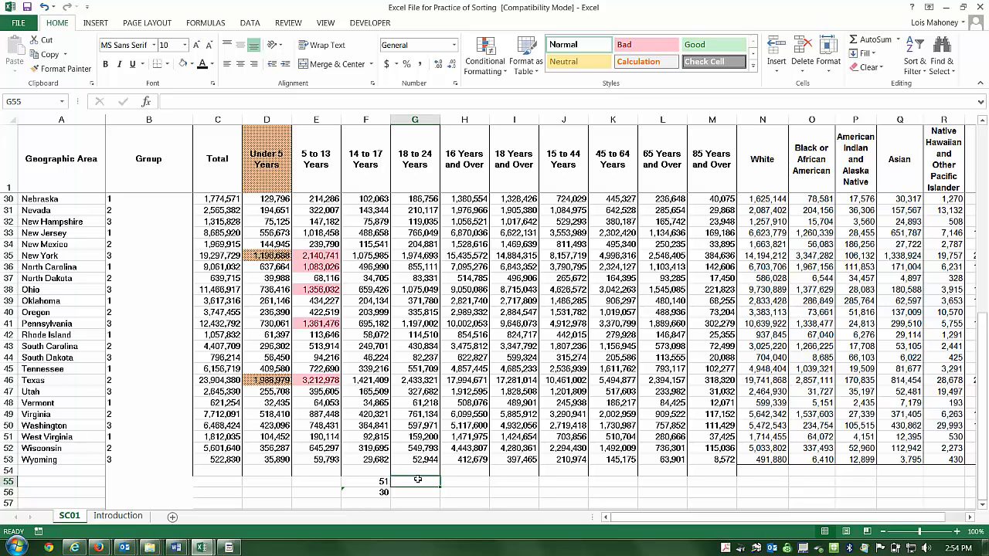
{"action": "type", "text": "=sum("}
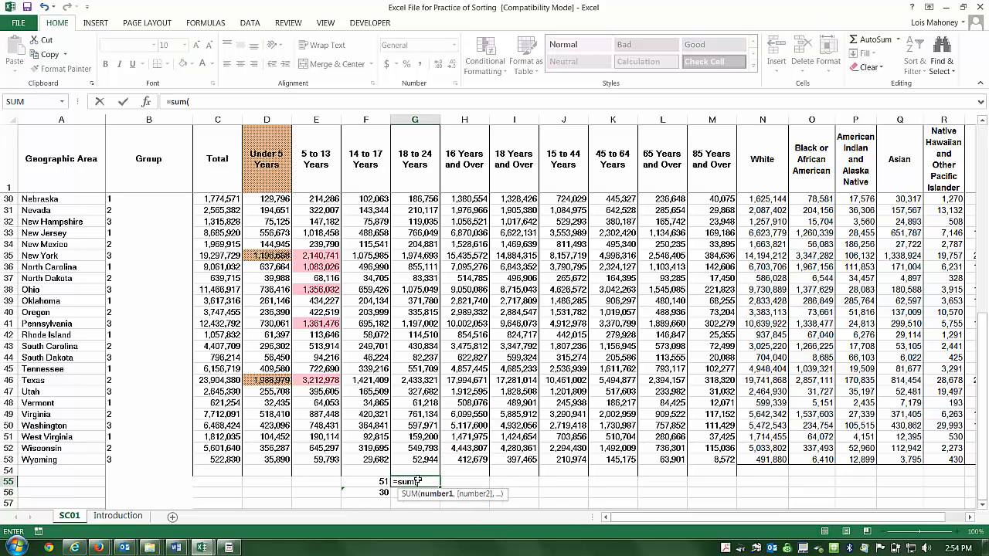
{"action": "left_click_drag", "start_coordinate": [424, 459], "coordinate": [411, 210]}
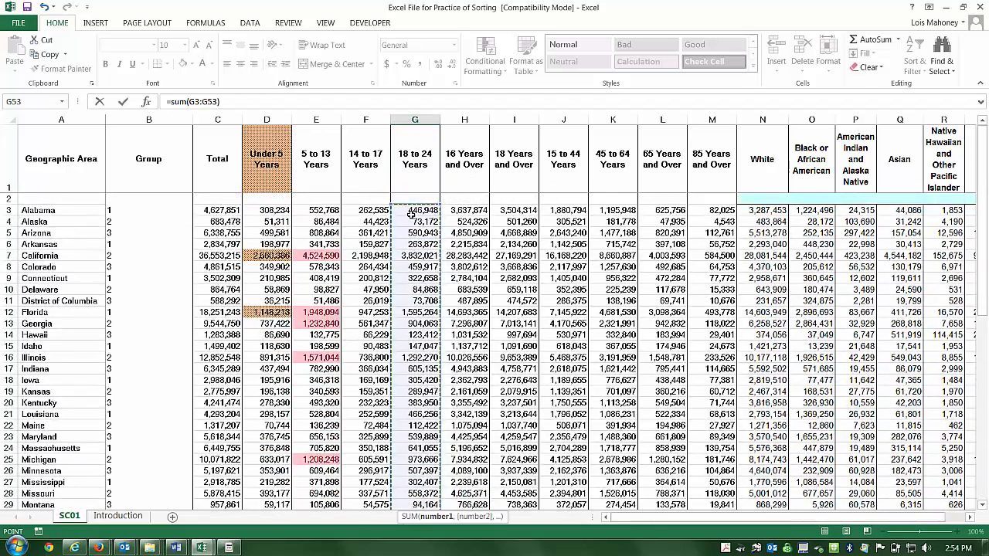
{"action": "key", "text": "Return"}
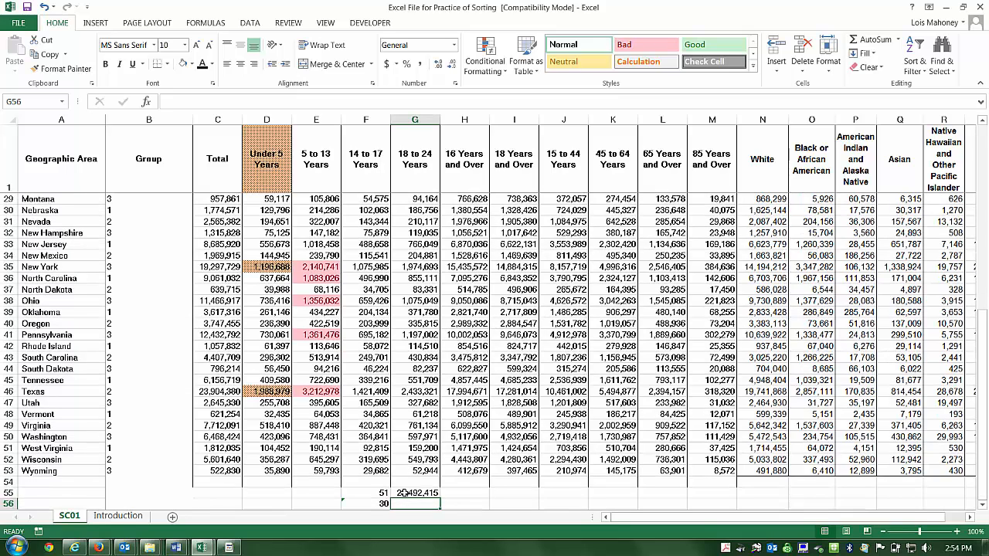
Sum only the 18 to 24 Years values above 1000000 in cell G56 with a SUMIF formula over G3:G53
{"action": "type", "text": "="}
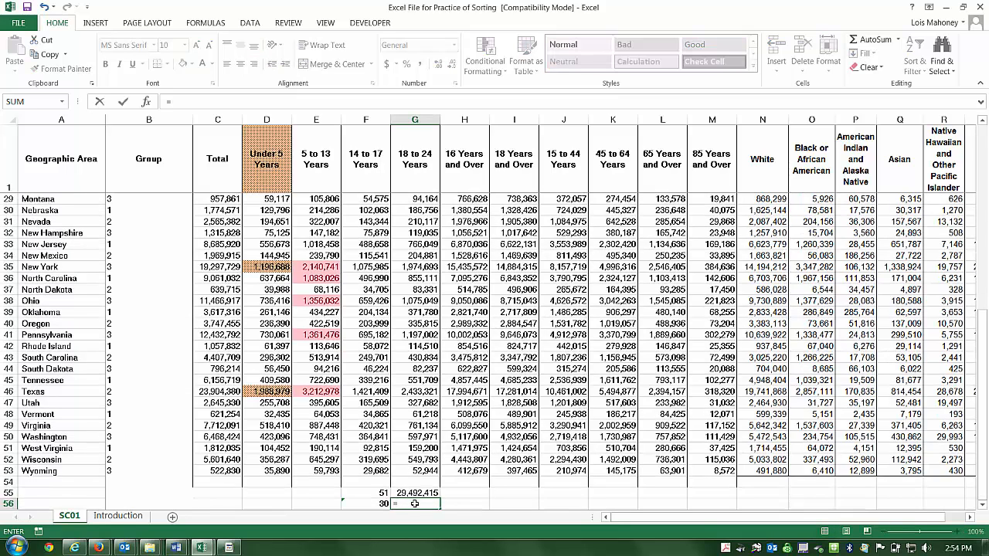
{"action": "type", "text": "sumif("}
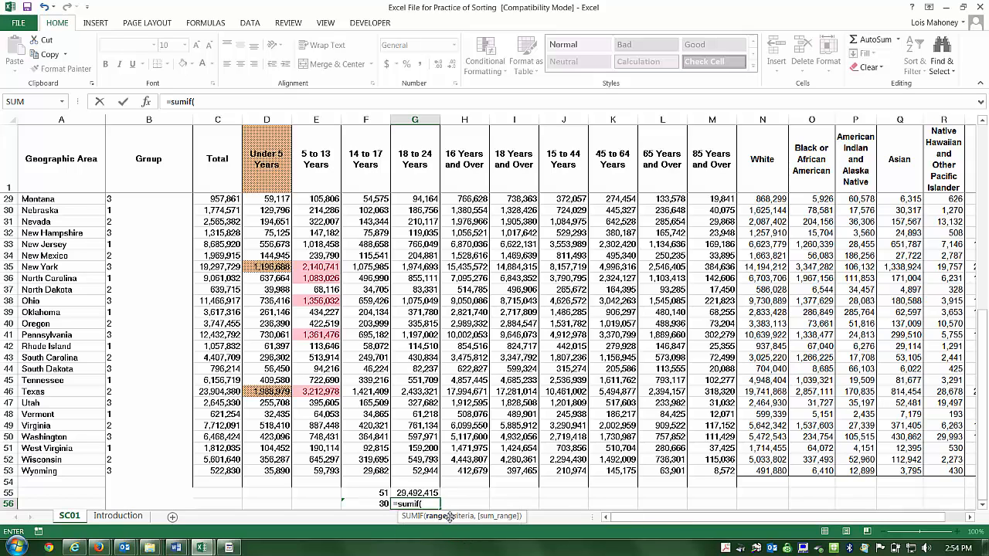
{"action": "left_click_drag", "start_coordinate": [417, 469], "coordinate": [413, 210]}
{"action": "type", "text": ","}
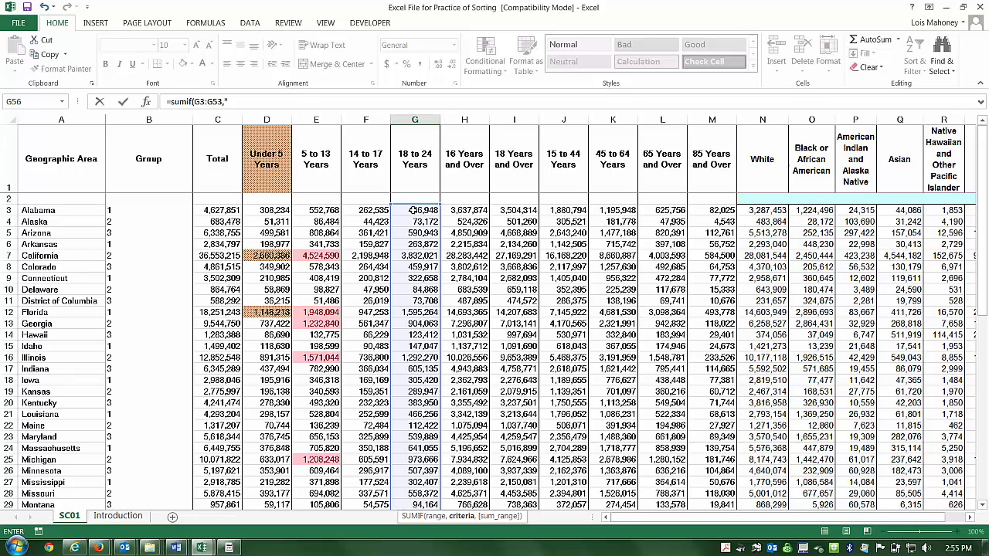
{"action": "type", "text": "\">1000000\""}
{"action": "key", "text": "Return"}
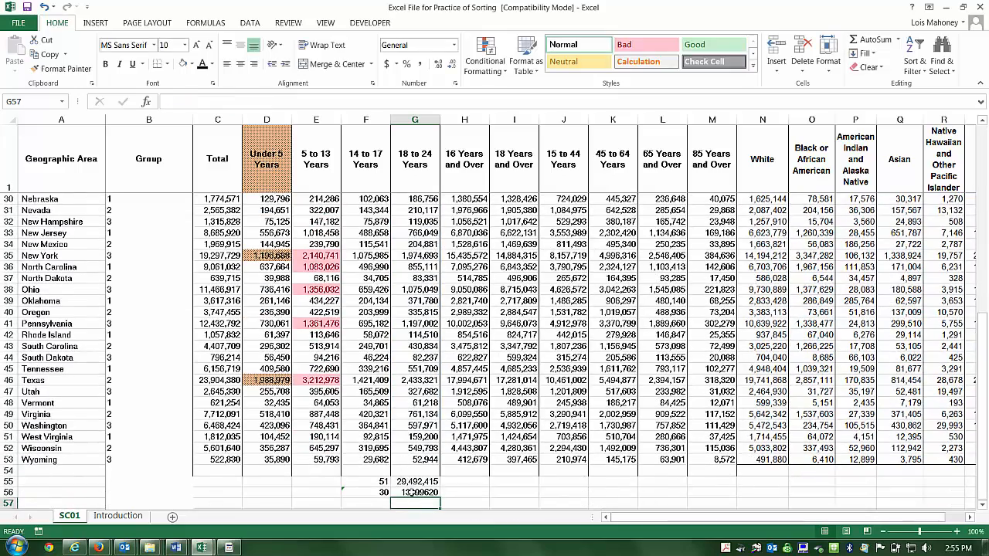
Apply the comma number style to G55:G56 and auto-fit the width of column G
{"action": "left_click_drag", "start_coordinate": [413, 482], "coordinate": [414, 491]}
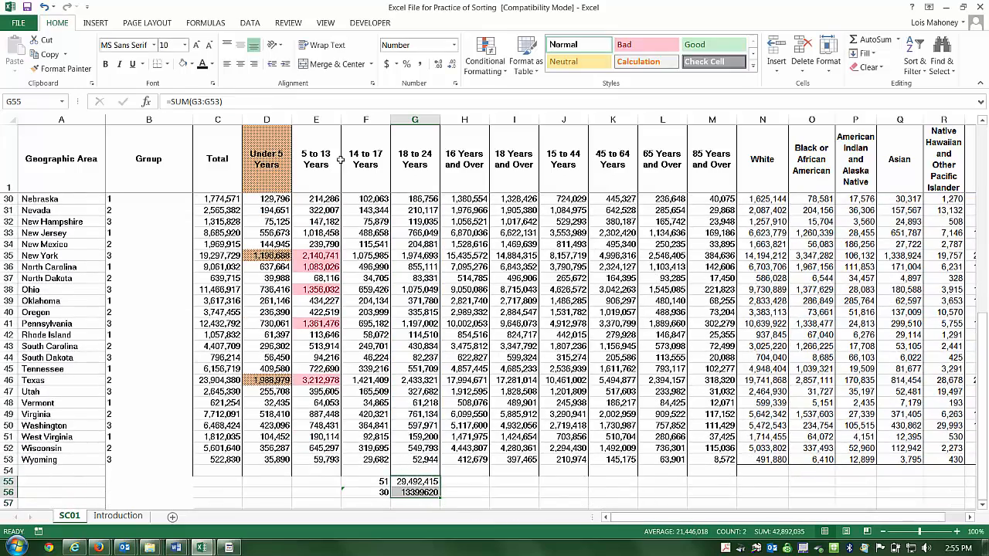
{"action": "left_click", "coordinate": [421, 66]}
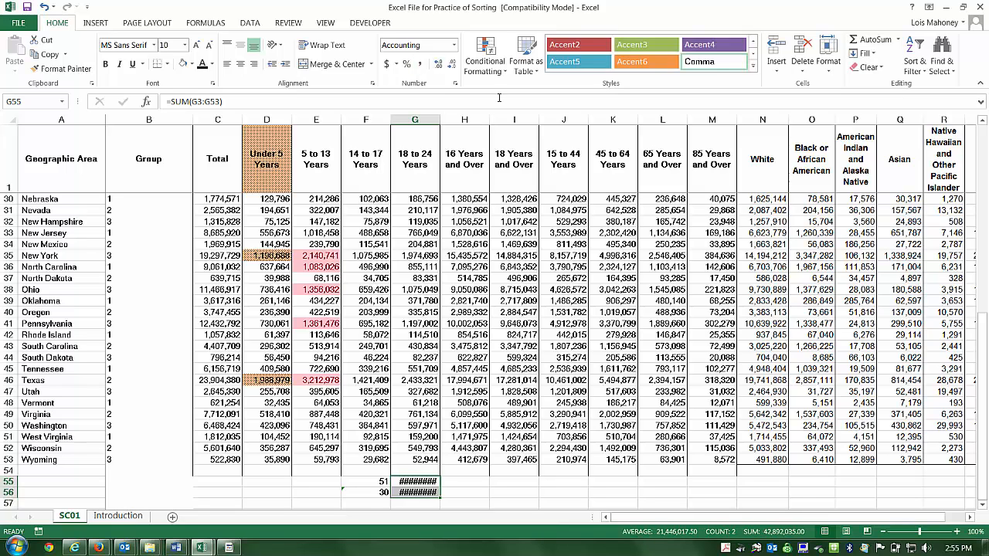
{"action": "double_click", "coordinate": [440, 120]}
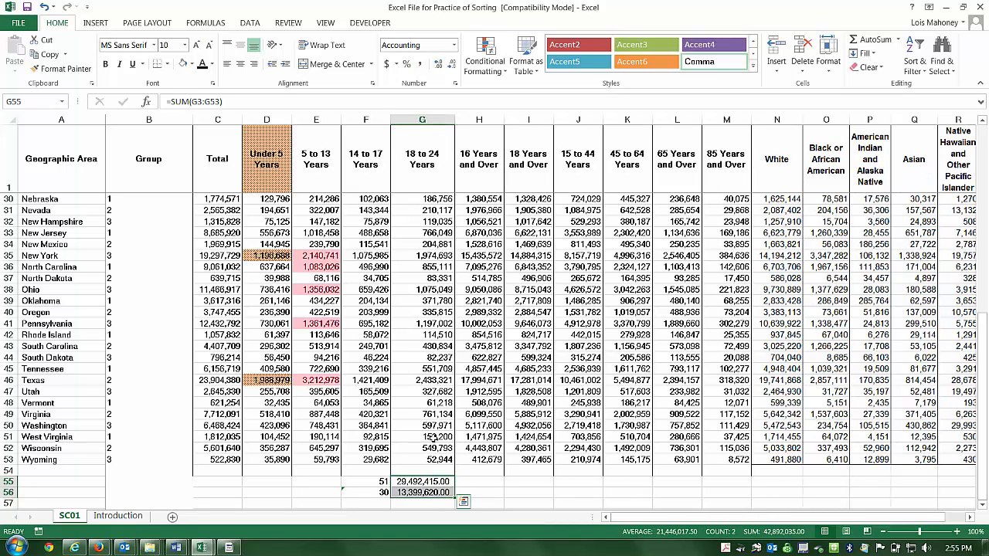
Sum the 18 to 24 Years values for group 2 in cell G57 with =SUMIF(B3:B53,"2",G3:G53), and apply the comma style
{"action": "left_click", "coordinate": [410, 504]}
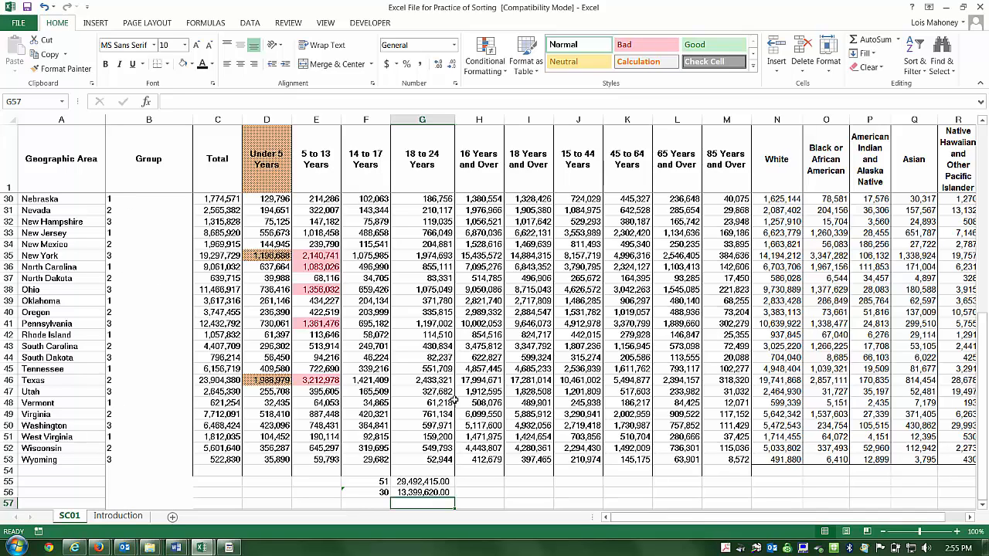
{"action": "type", "text": "=sumif("}
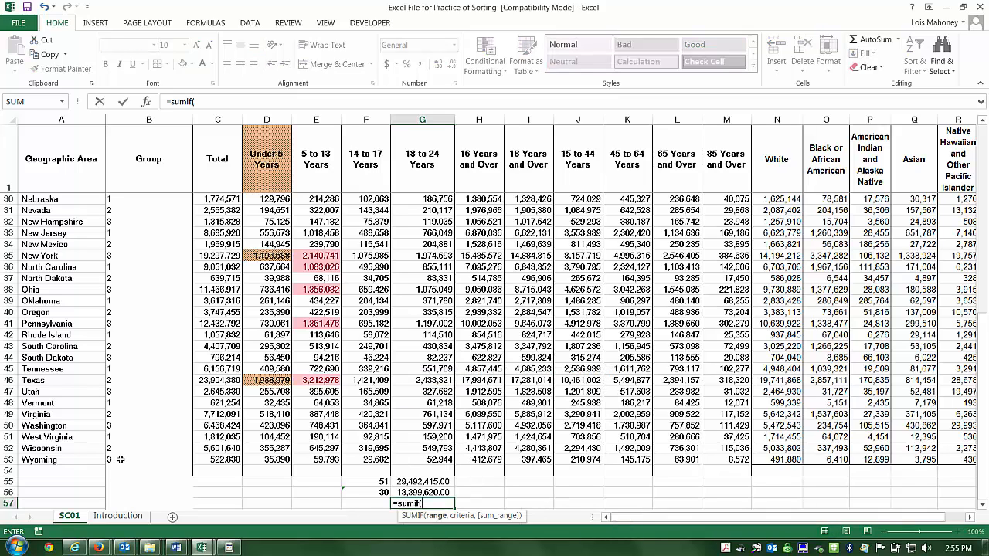
{"action": "left_click_drag", "start_coordinate": [120, 459], "coordinate": [112, 212]}
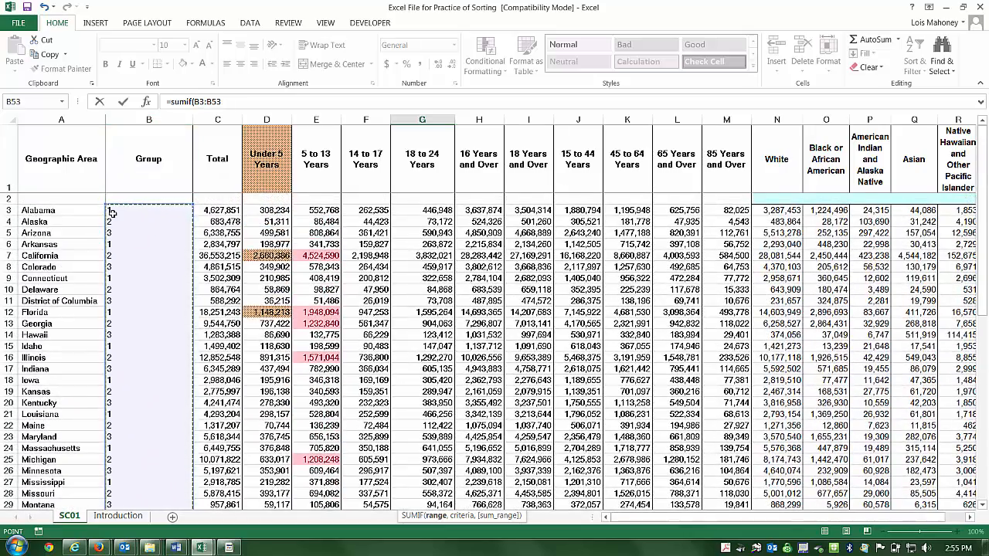
{"action": "type", "text": ",\""}
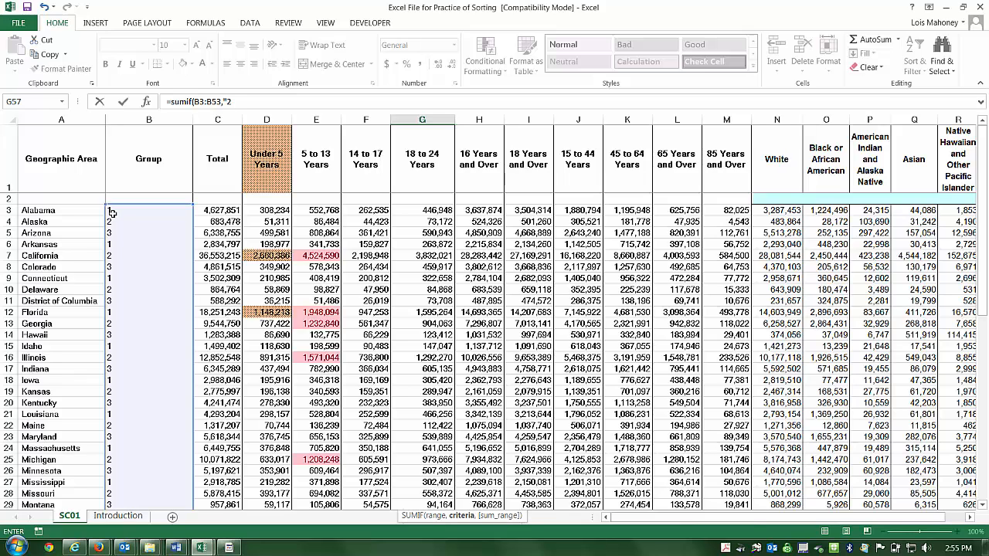
{"action": "type", "text": "2\","}
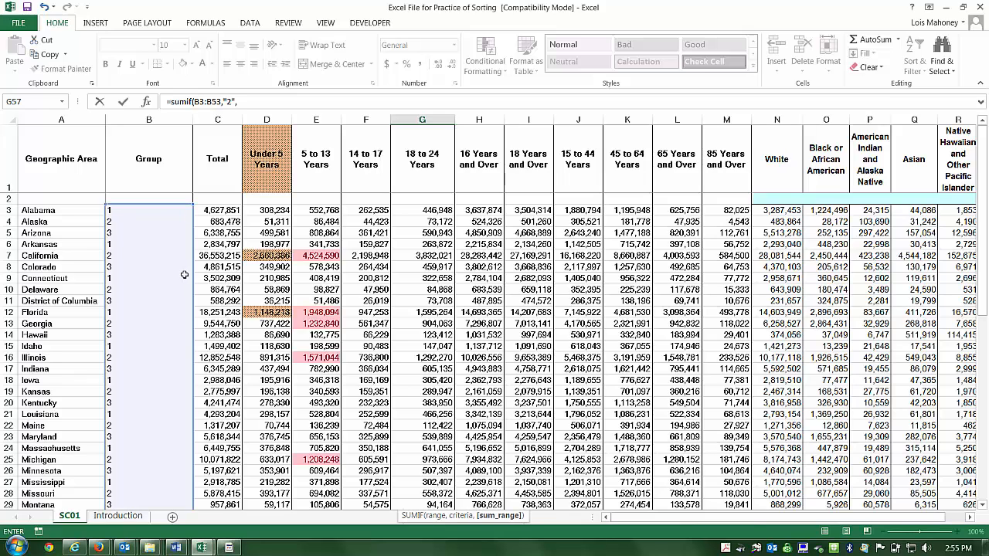
{"action": "scroll", "coordinate": [319, 328], "scroll_direction": "down", "scroll_amount": 9}
{"action": "left_click", "coordinate": [422, 198]}
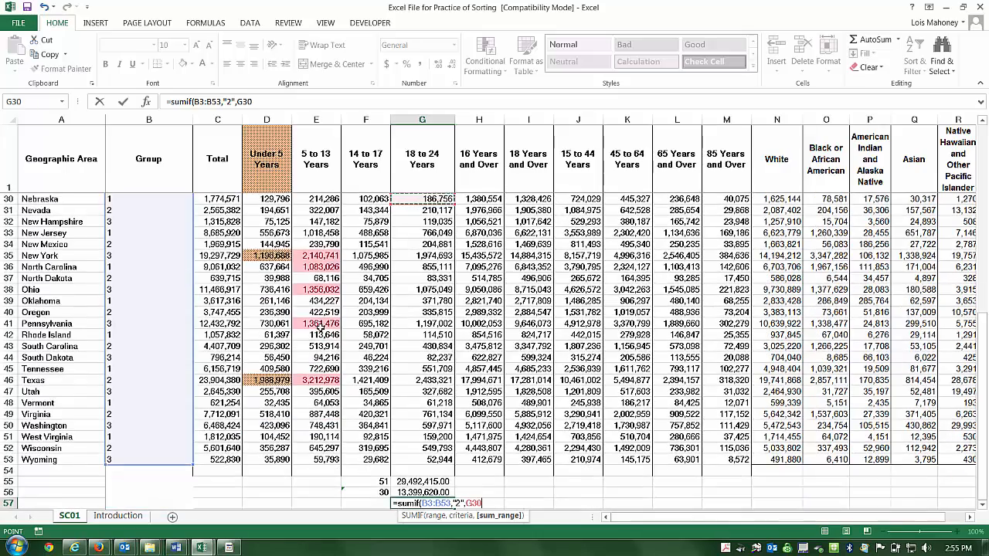
{"action": "left_click_drag", "start_coordinate": [422, 458], "coordinate": [414, 211]}
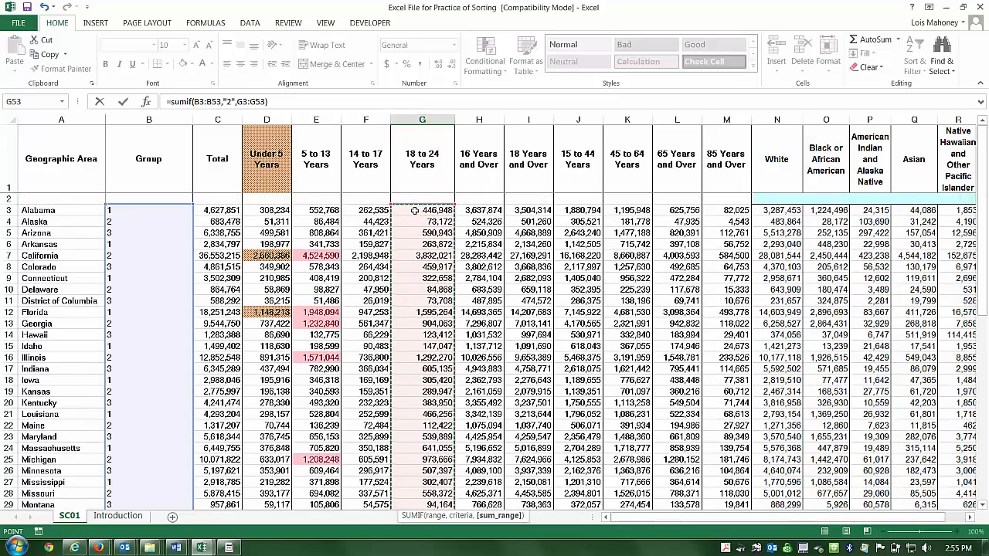
{"action": "key", "text": "Return"}
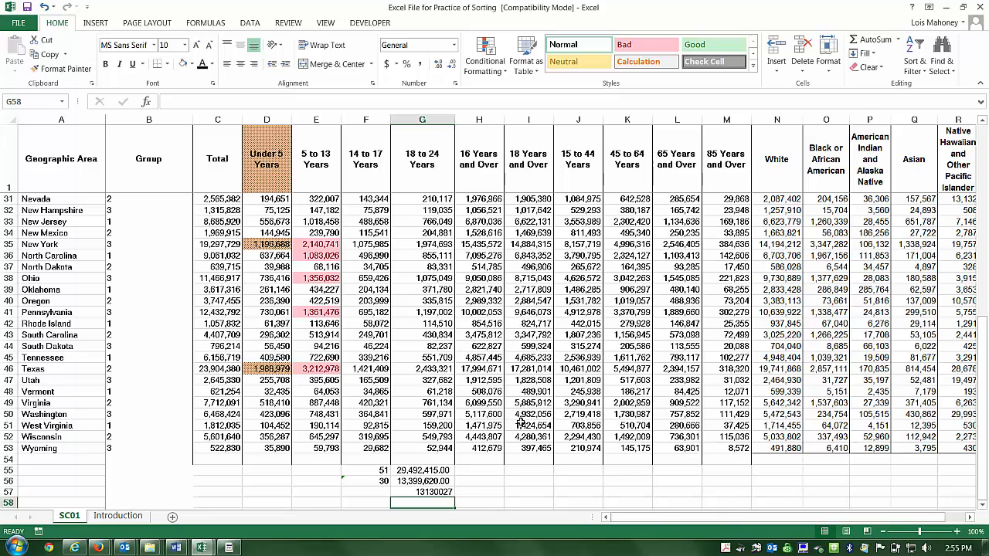
{"action": "left_click", "coordinate": [435, 492]}
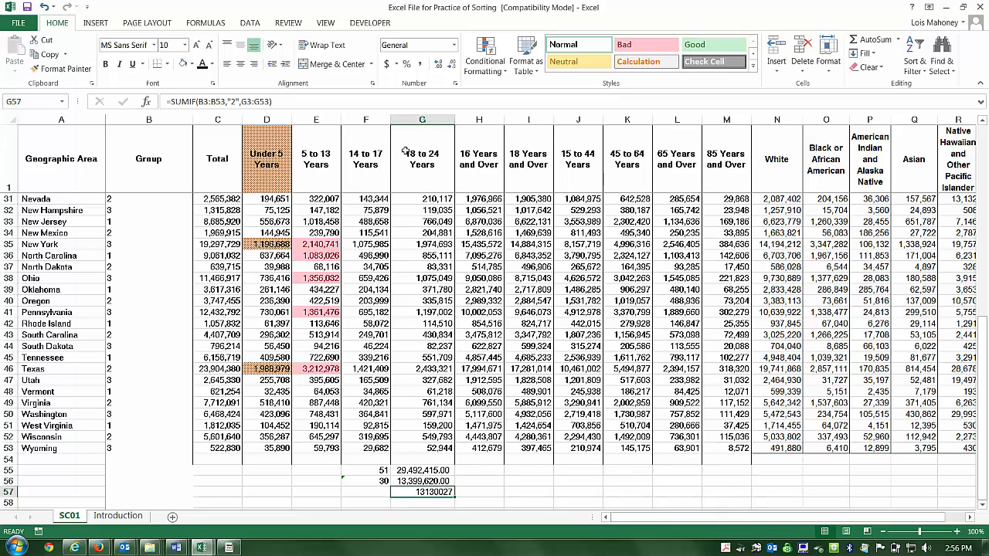
{"action": "left_click", "coordinate": [419, 63]}
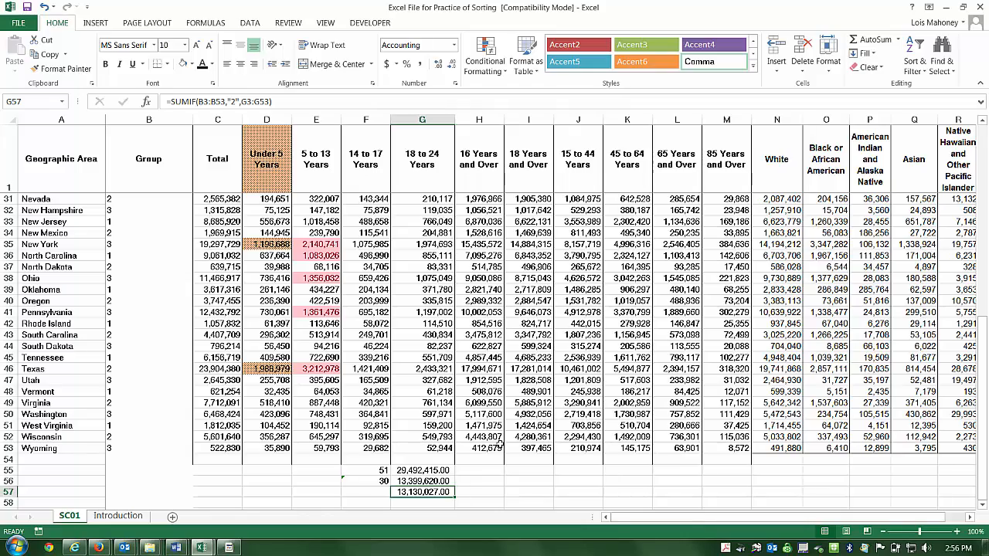
Try sorting only the Total column from smallest to largest without expanding the selection, and undo the sort
{"action": "key", "text": "Page_Up"}
{"action": "key", "text": "Page_Up"}
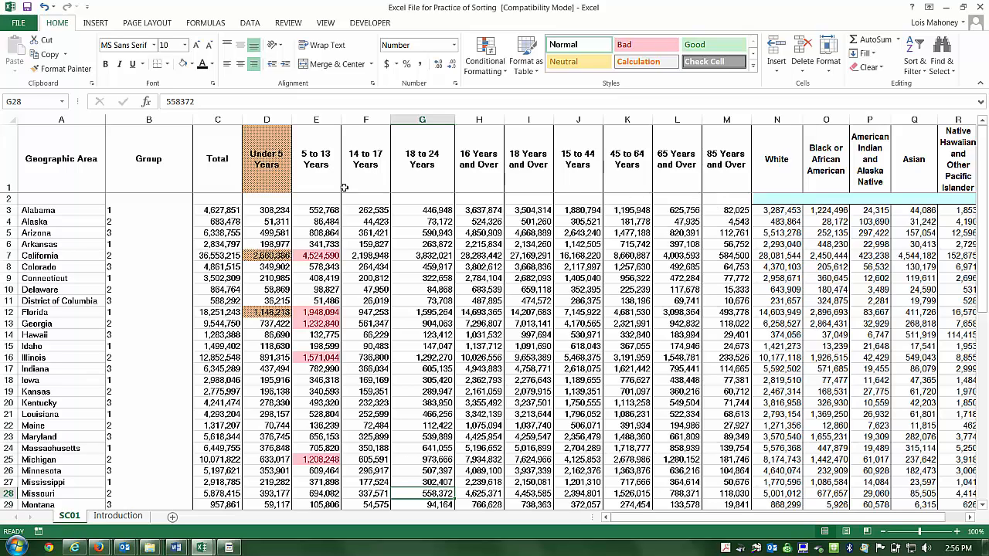
{"action": "left_click", "coordinate": [217, 117]}
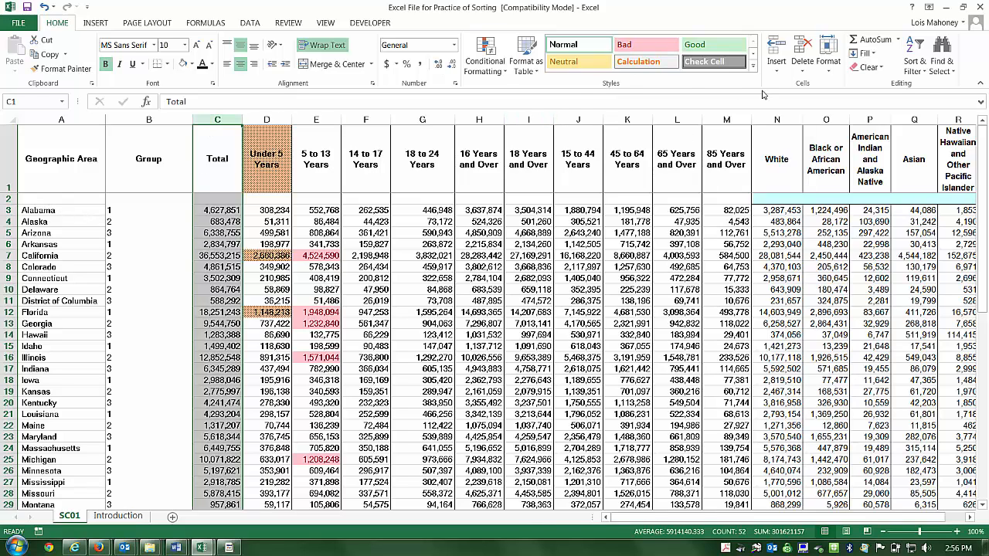
{"action": "left_click", "coordinate": [915, 64]}
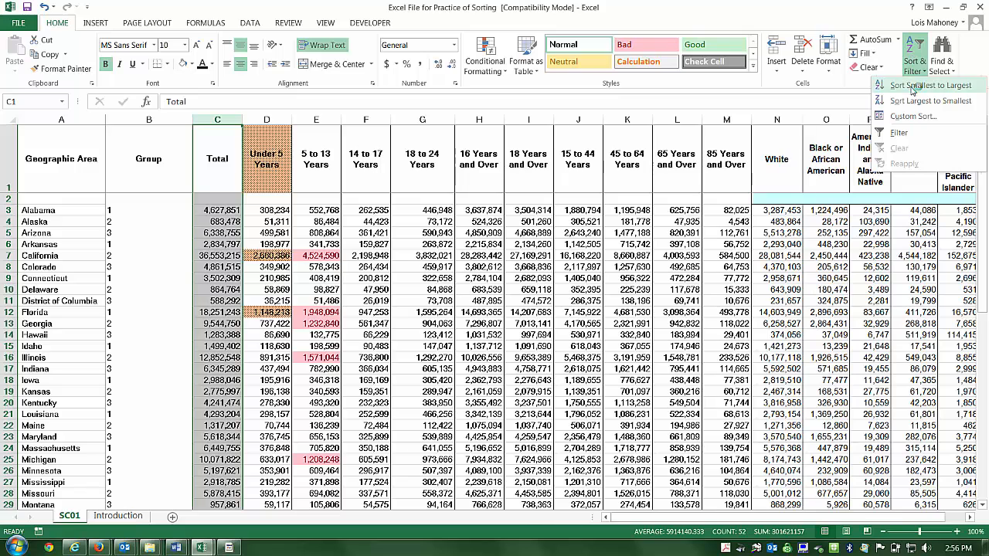
{"action": "left_click", "coordinate": [913, 87]}
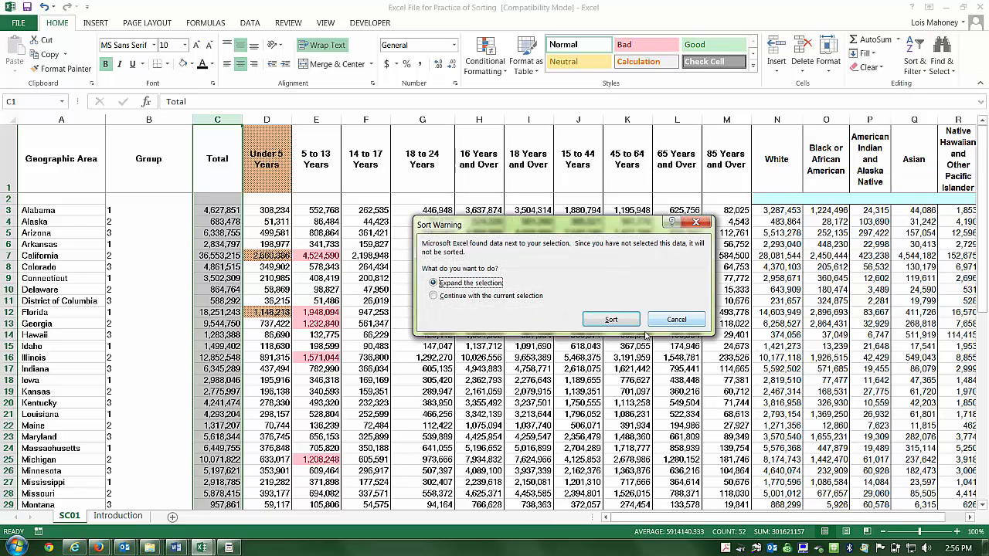
{"action": "left_click", "coordinate": [434, 297]}
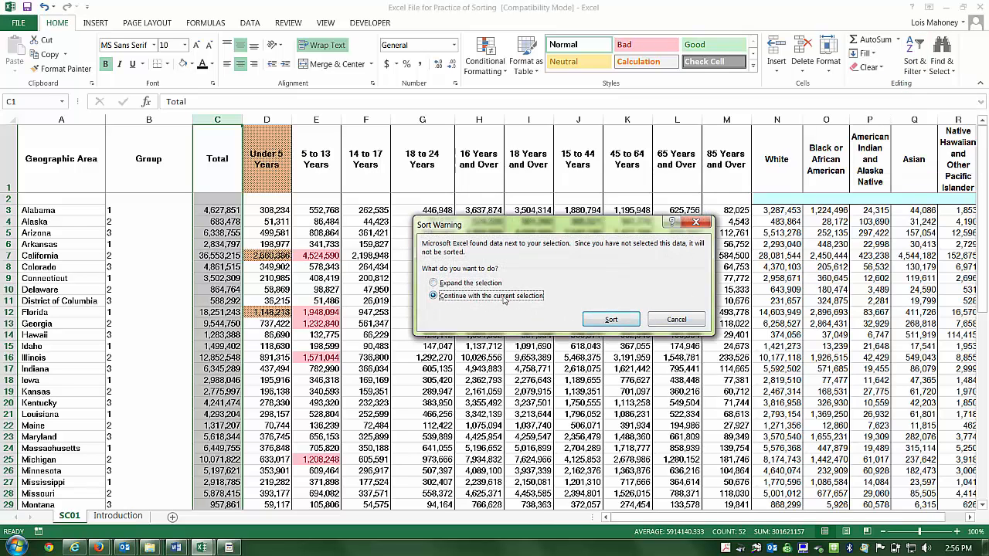
{"action": "left_click", "coordinate": [611, 319]}
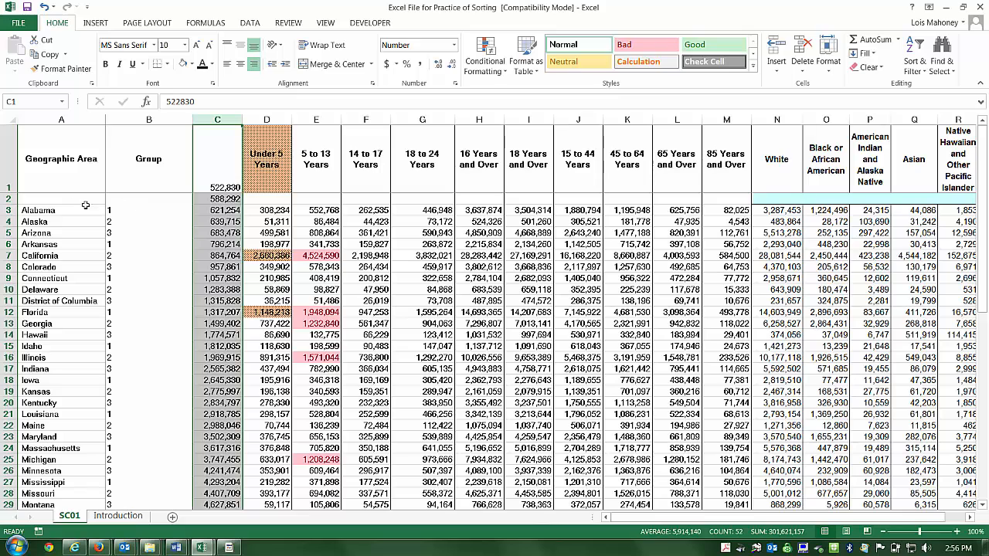
{"action": "left_click", "coordinate": [44, 6]}
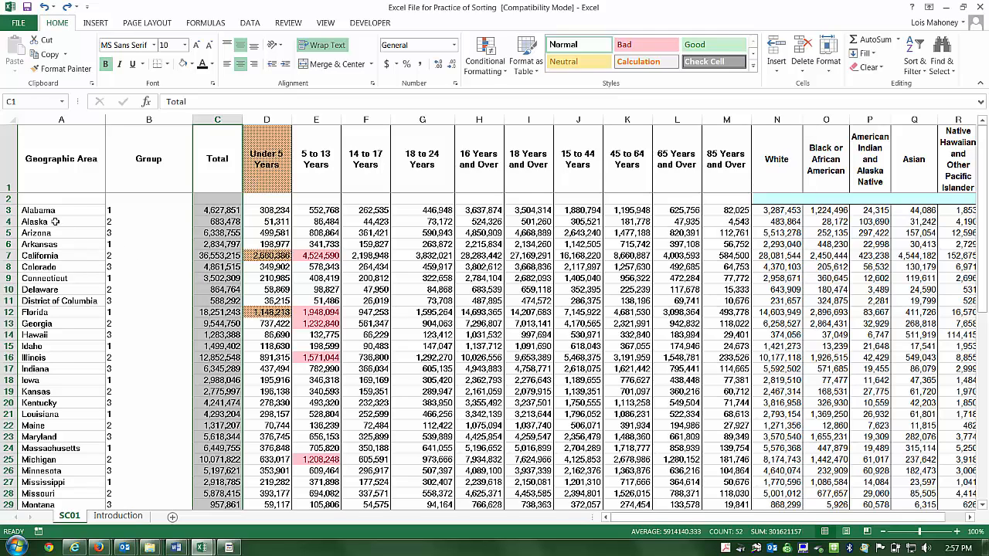
Custom sort the state data by Column B from smallest to largest, with a second level on Column A from A to Z
{"action": "left_click", "coordinate": [359, 255]}
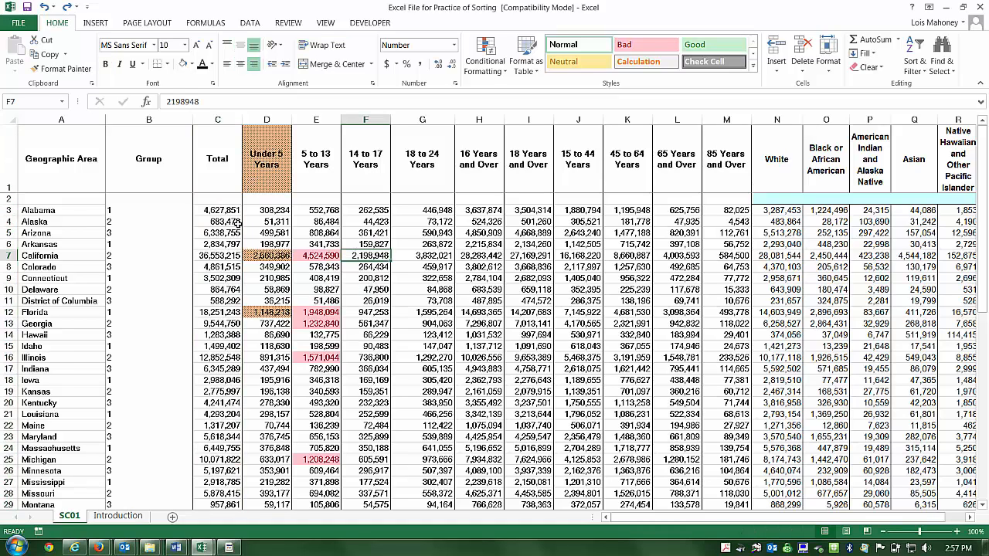
{"action": "left_click", "coordinate": [916, 68]}
{"action": "left_click", "coordinate": [919, 121]}
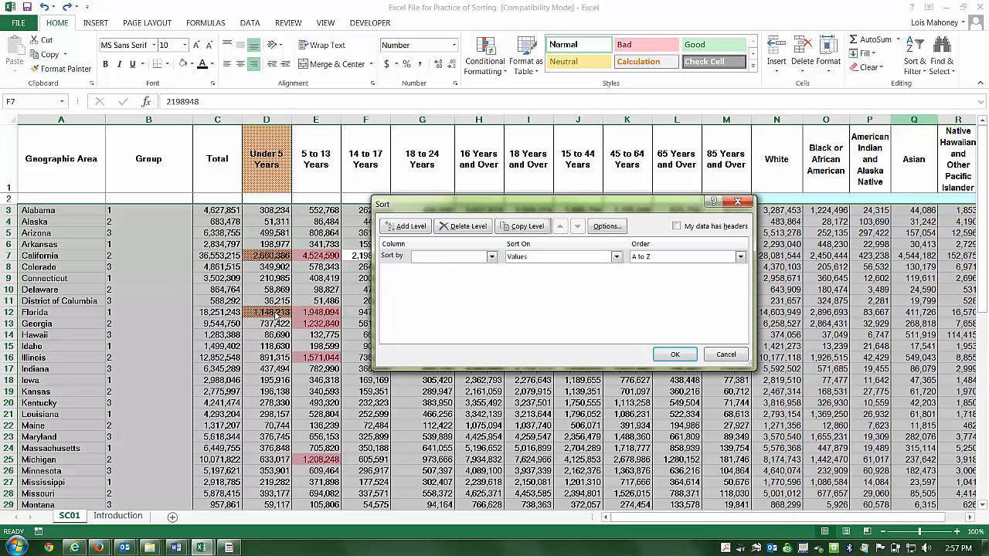
{"action": "left_click", "coordinate": [491, 257]}
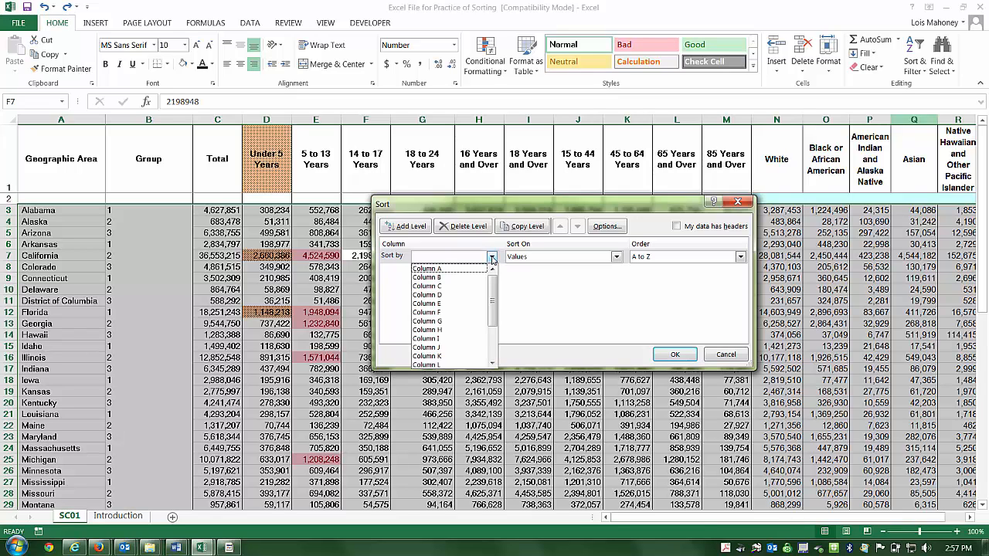
{"action": "left_click", "coordinate": [438, 278]}
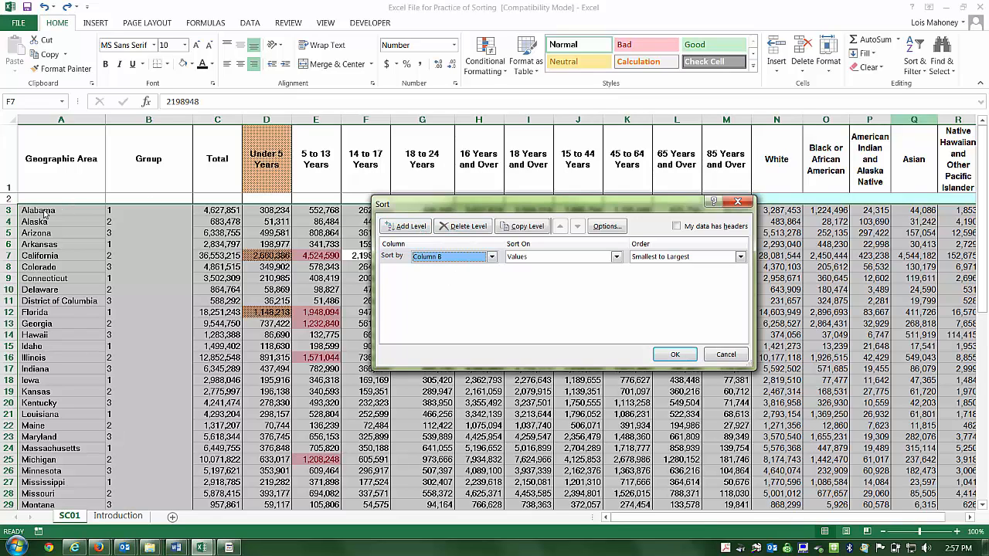
{"action": "left_click", "coordinate": [401, 228]}
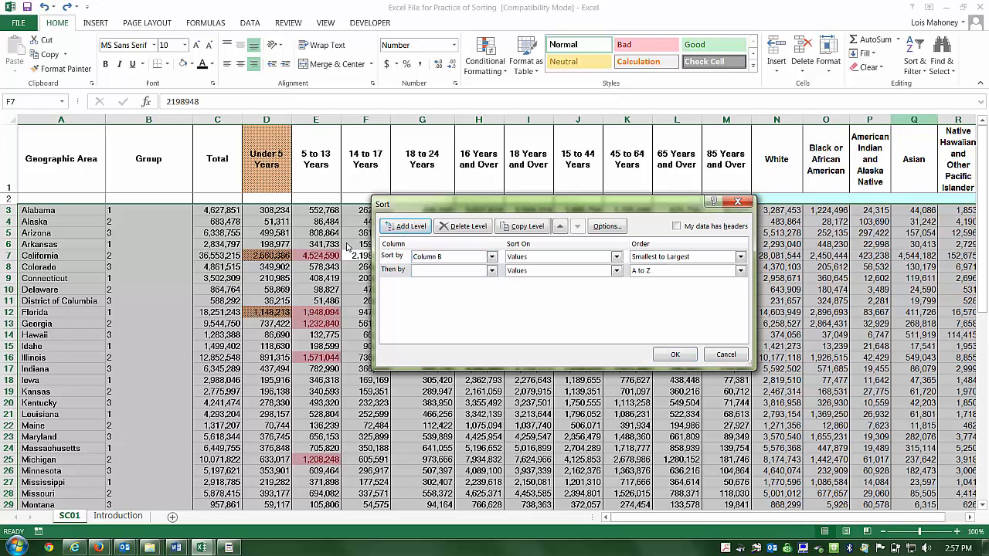
{"action": "left_click", "coordinate": [491, 271]}
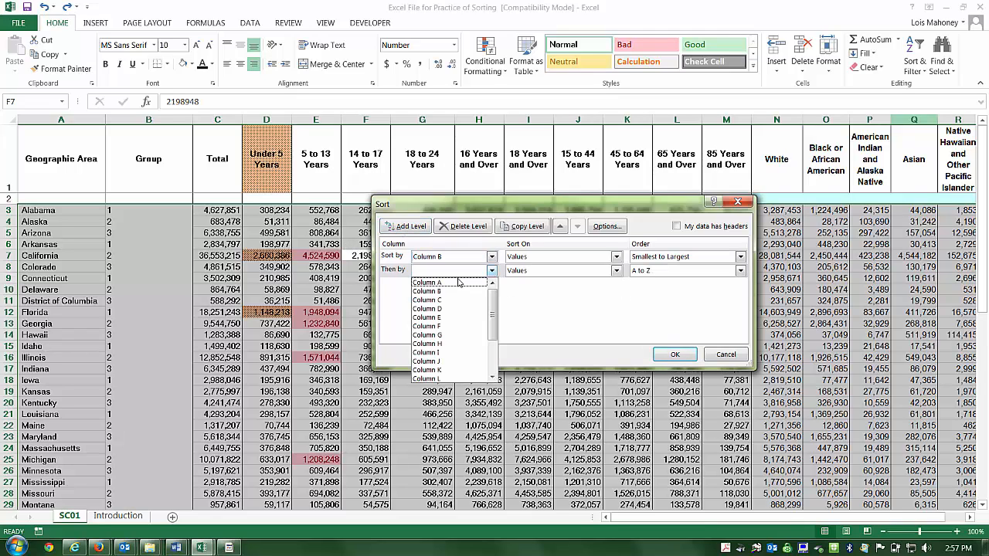
{"action": "left_click", "coordinate": [457, 284]}
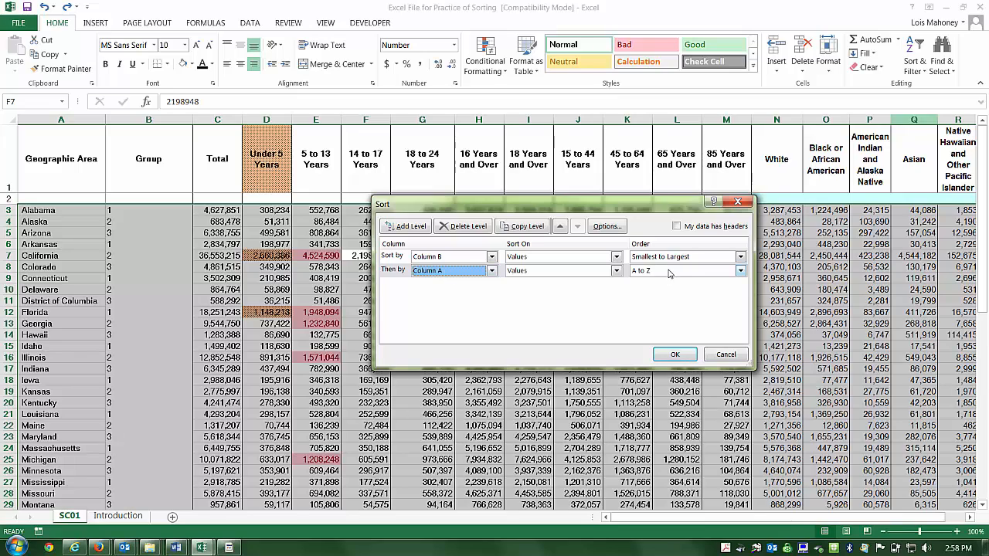
{"action": "left_click", "coordinate": [684, 356]}
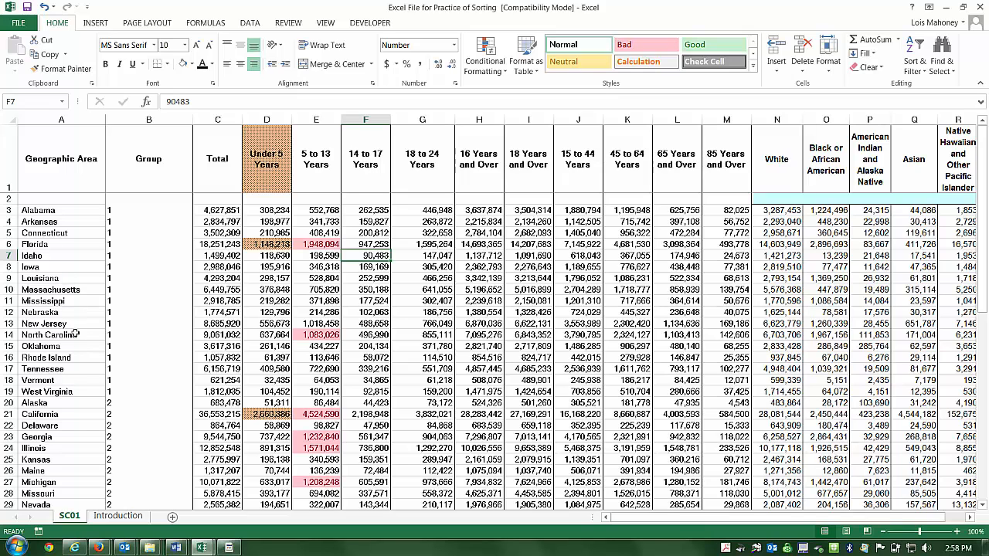
Examine the Group column down the sorted rows to check the group order and the alphabetical order of states within each group
{"action": "left_click", "coordinate": [121, 421]}
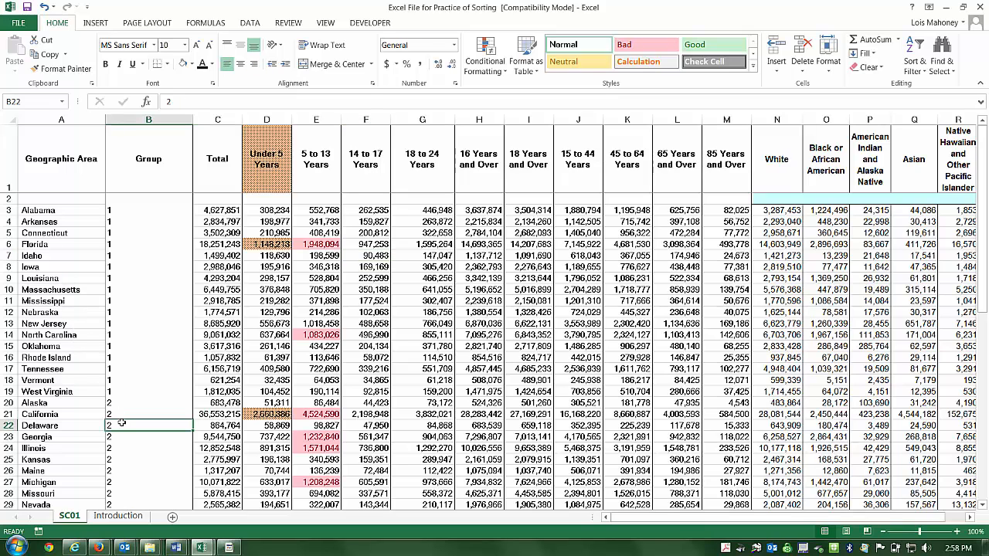
{"action": "key", "text": "Down"}
{"action": "key", "text": "Down"}
{"action": "key", "text": "Down"}
{"action": "key", "text": "Down"}
{"action": "key", "text": "Down"}
{"action": "key", "text": "Down"}
{"action": "key", "text": "Down"}
{"action": "key", "text": "Down"}
{"action": "key", "text": "Down"}
{"action": "key", "text": "Down"}
{"action": "key", "text": "Down"}
{"action": "key", "text": "Down"}
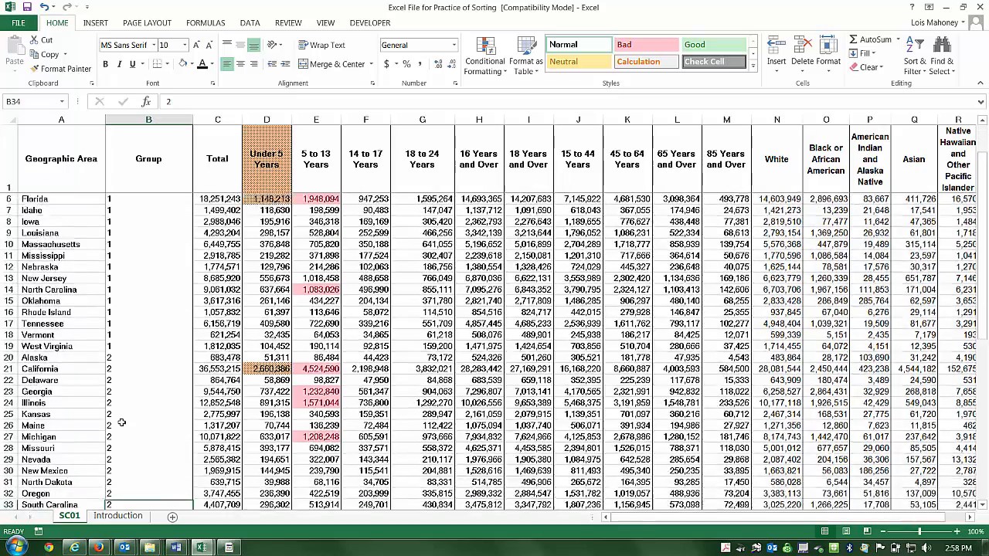
{"action": "key", "text": "Down"}
{"action": "key", "text": "Down"}
{"action": "key", "text": "Down"}
{"action": "key", "text": "Down"}
{"action": "key", "text": "Down"}
{"action": "key", "text": "Down"}
{"action": "key", "text": "Down"}
{"action": "key", "text": "Down"}
{"action": "key", "text": "Down"}
{"action": "key", "text": "Down"}
{"action": "key", "text": "Down"}
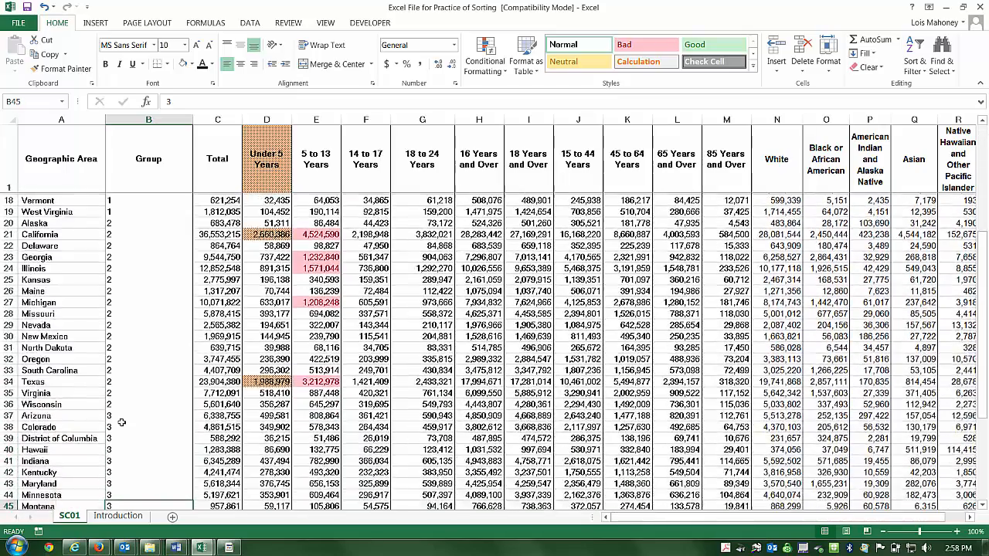
{"action": "key", "text": "Down"}
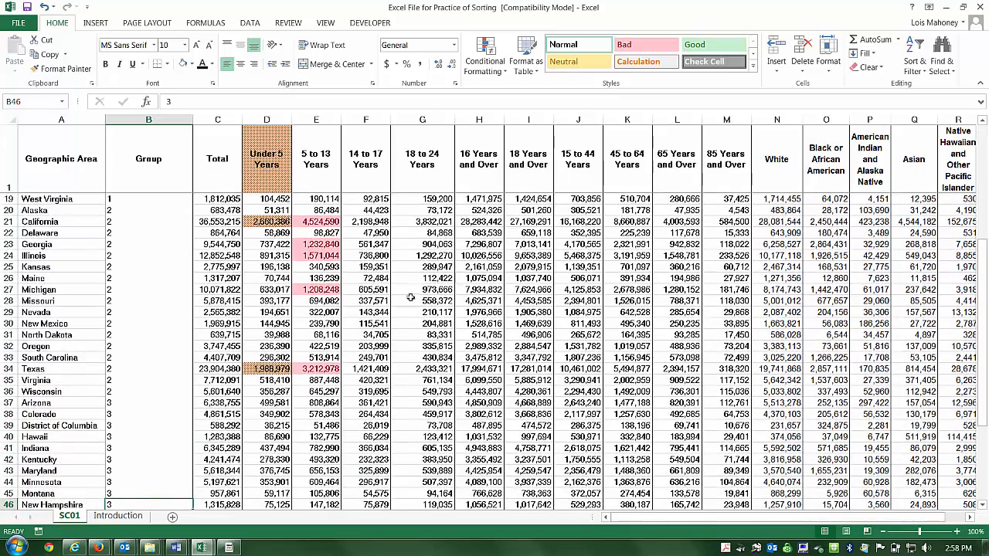
Review the custom sort levels for the state data and reapply the sort on Column B smallest to largest, with Column A from A to Z
{"action": "left_click", "coordinate": [528, 301]}
{"action": "left_click", "coordinate": [909, 51]}
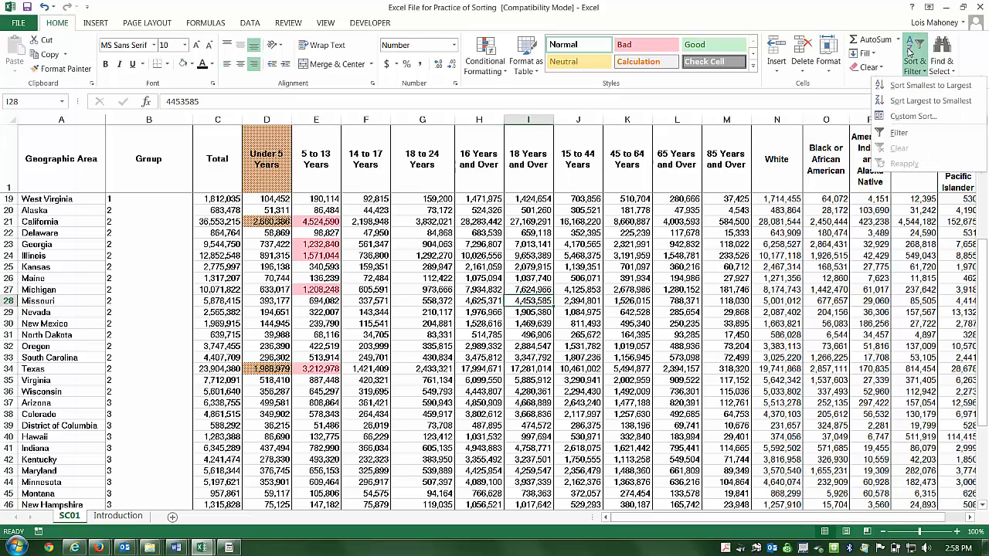
{"action": "left_click", "coordinate": [913, 116]}
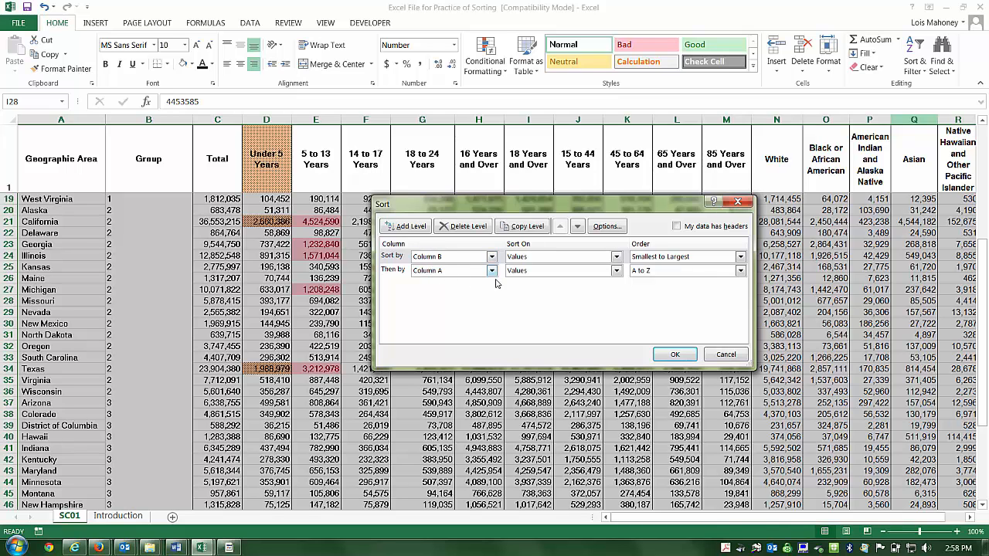
{"action": "left_click", "coordinate": [675, 354]}
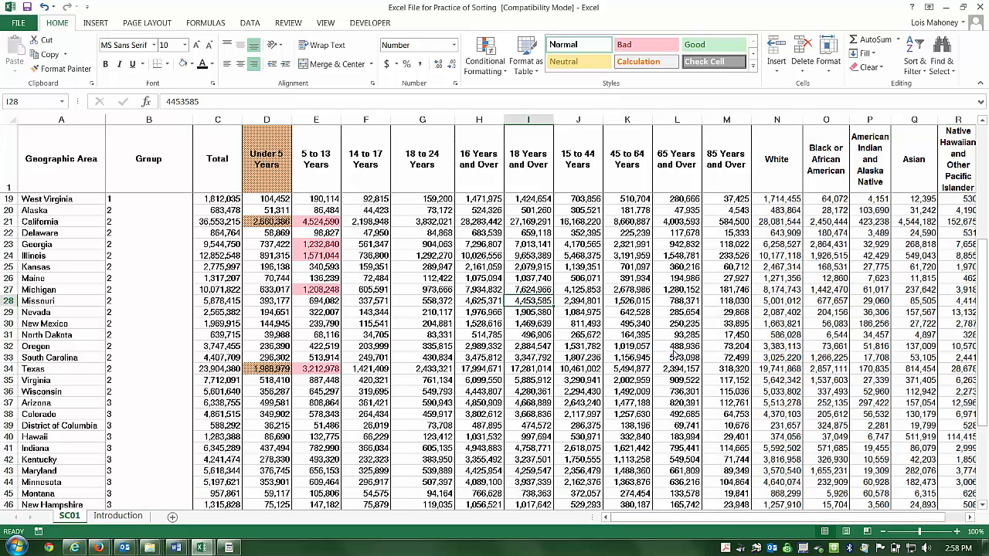